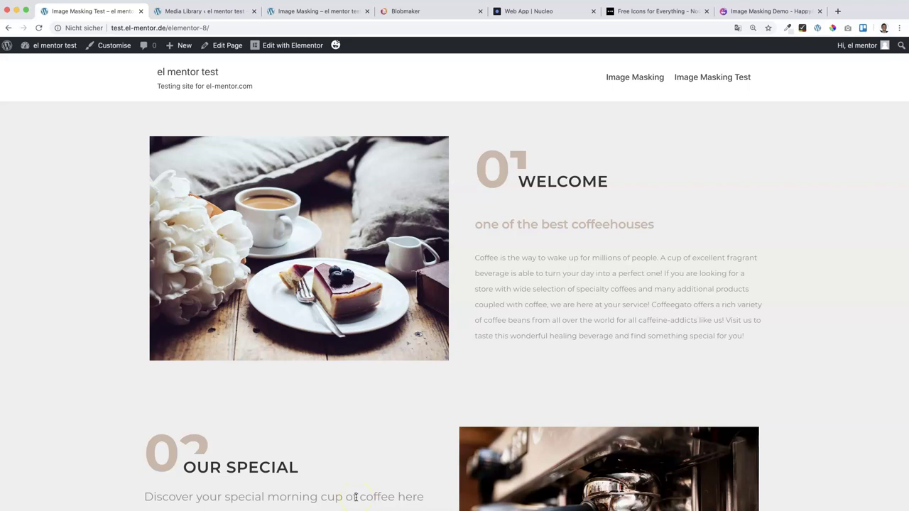
# Step: Review the unmasked rectangular images throughout the Image Masking Test page
pyautogui.scroll(-10, 364, 422)
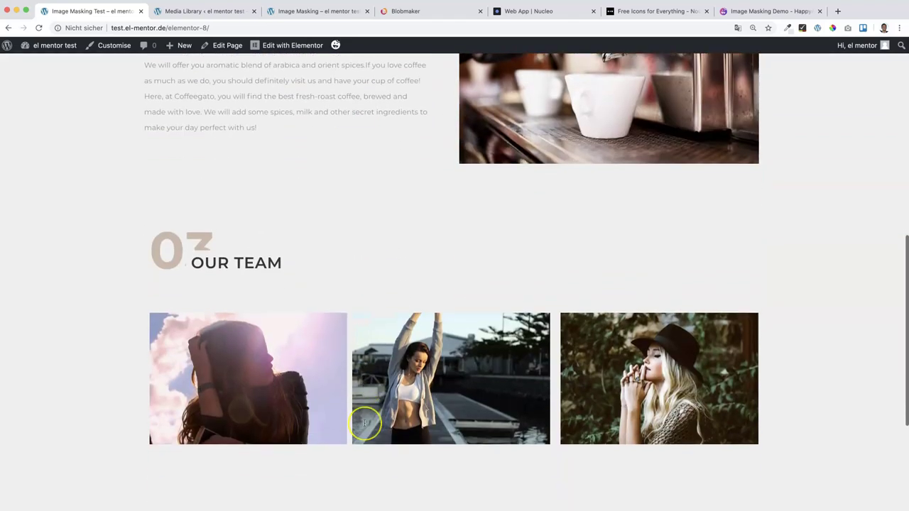
pyautogui.scroll(15, 364, 422)
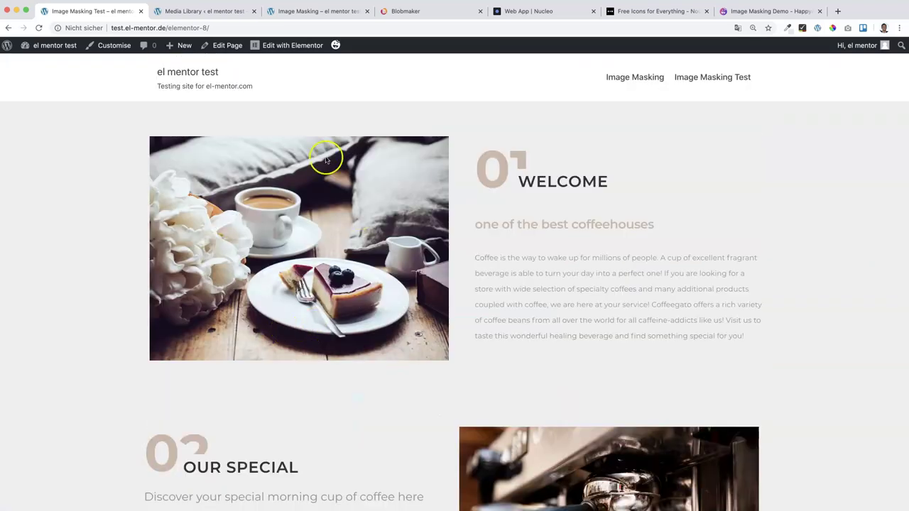
pyautogui.scroll(-4, 409, 355)
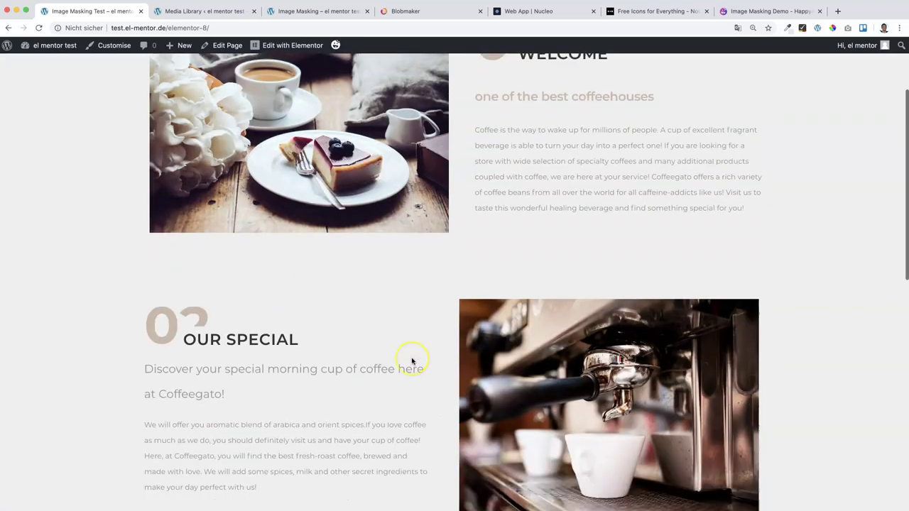
pyautogui.scroll(4, 412, 361)
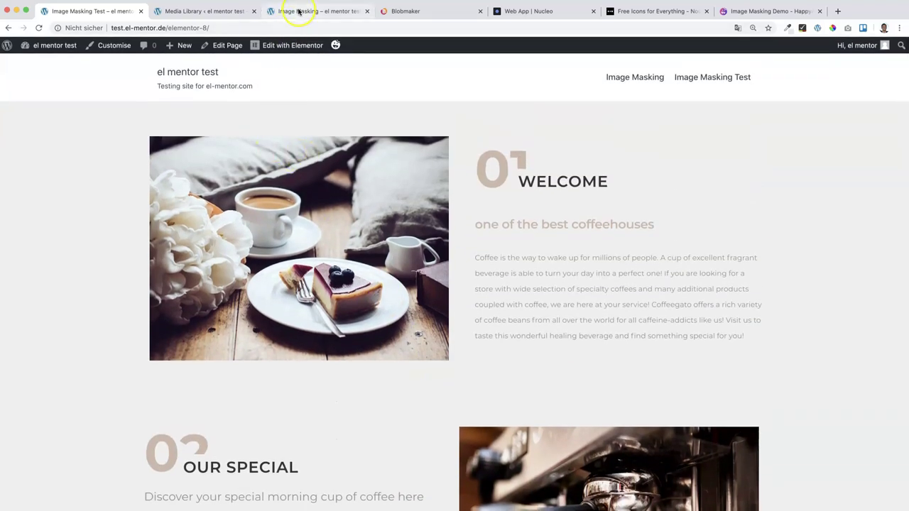
# Step: Examine the finished Image Masking page, covering the blob, heart and Coffee text masks in its sections
pyautogui.click(299, 11)
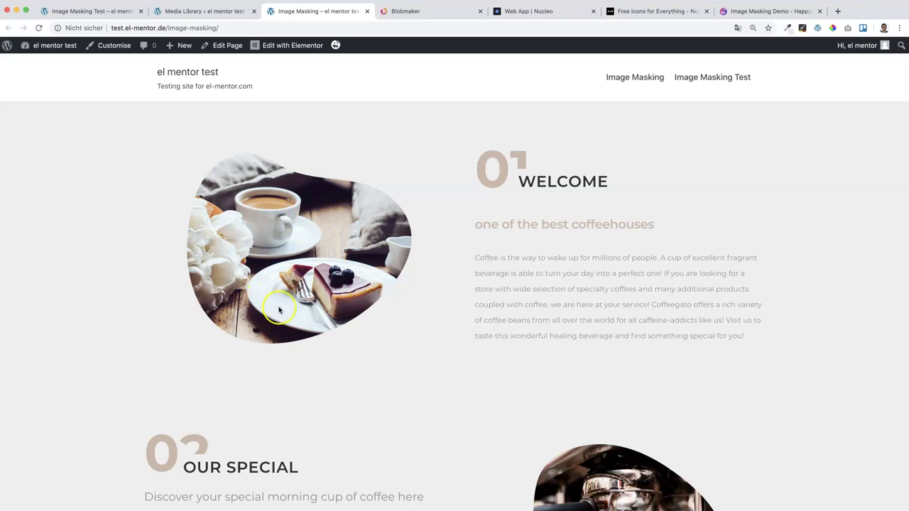
pyautogui.scroll(-3, 446, 392)
pyautogui.scroll(-5, 446, 392)
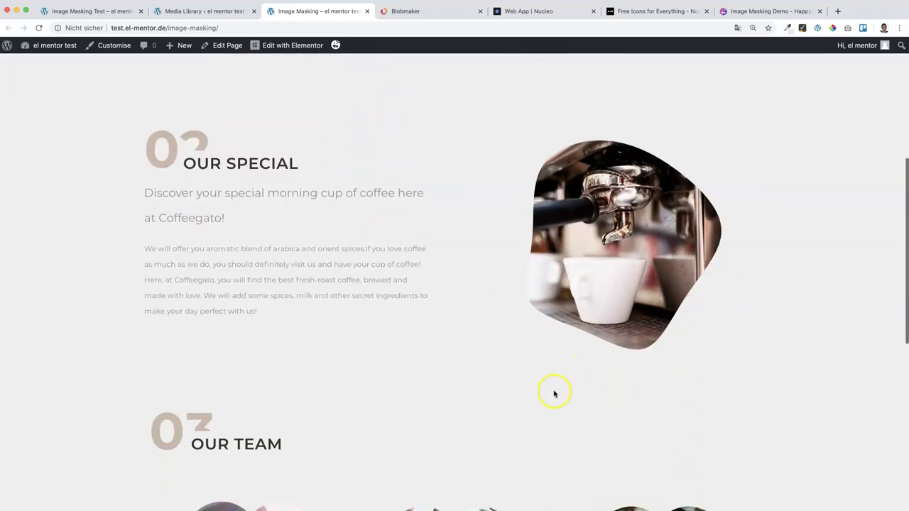
pyautogui.scroll(-3, 547, 394)
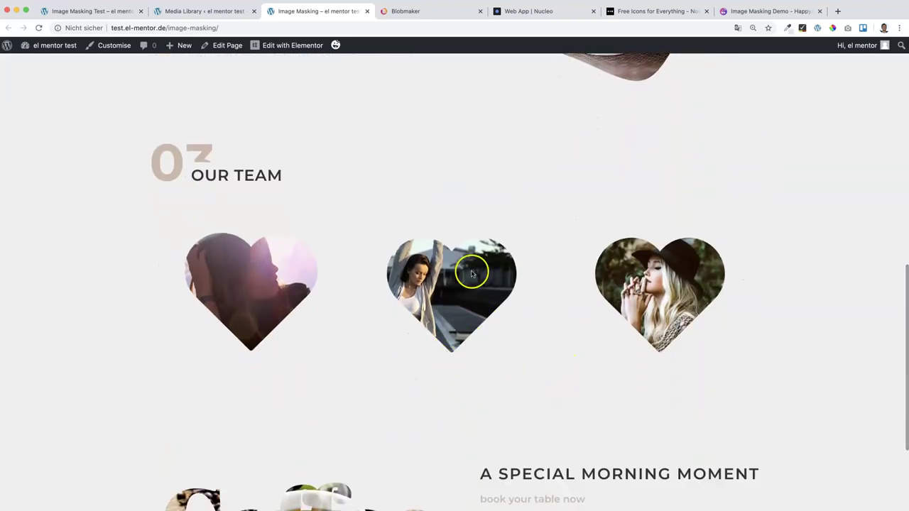
pyautogui.scroll(-4, 500, 349)
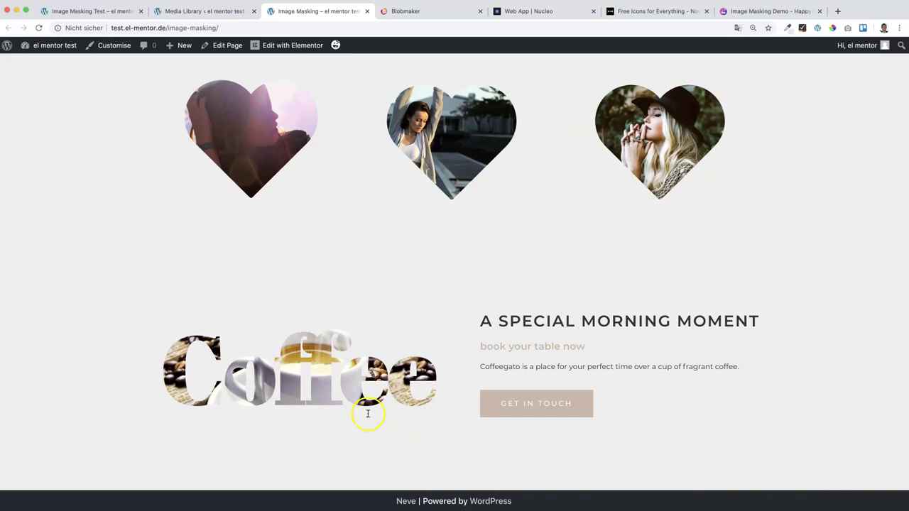
pyautogui.scroll(10, 402, 443)
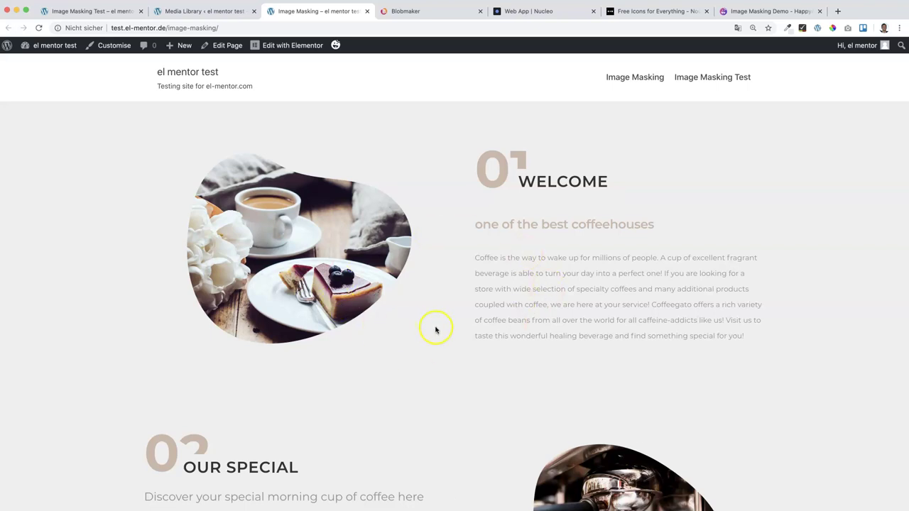
pyautogui.scroll(-4, 435, 329)
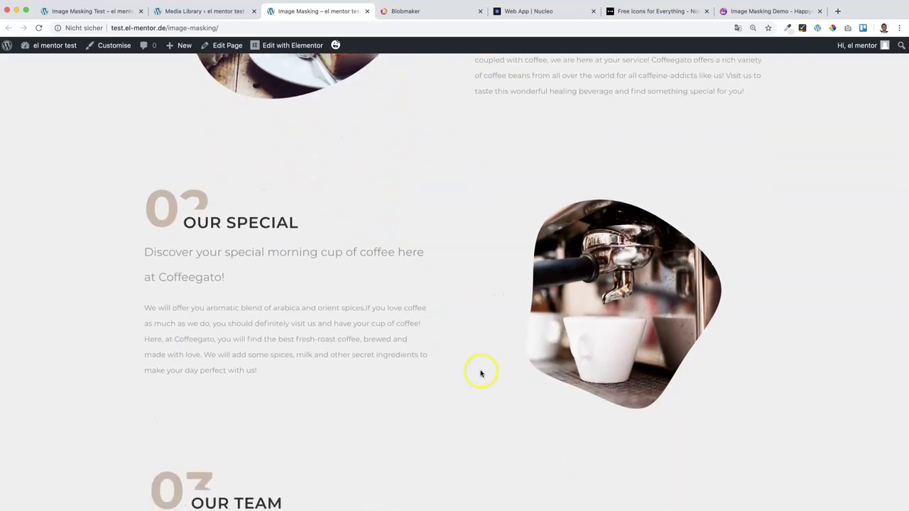
pyautogui.scroll(-8, 471, 376)
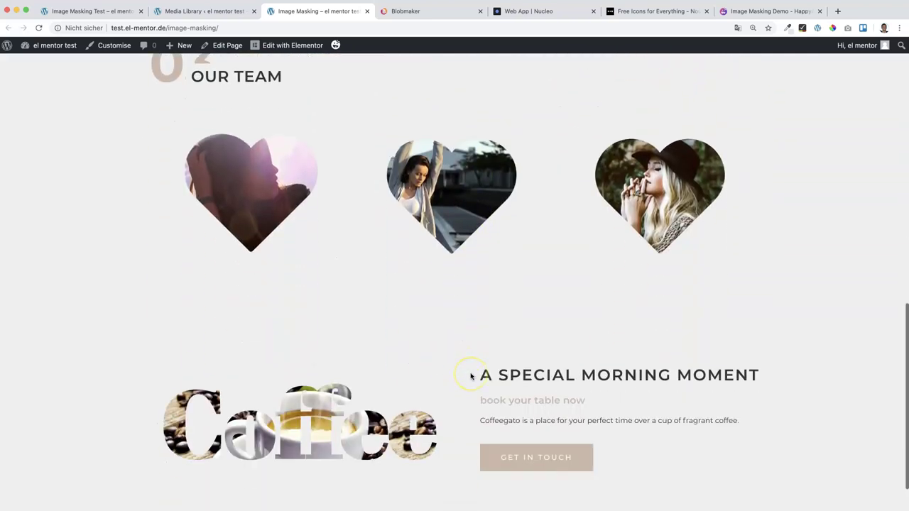
pyautogui.scroll(5, 438, 316)
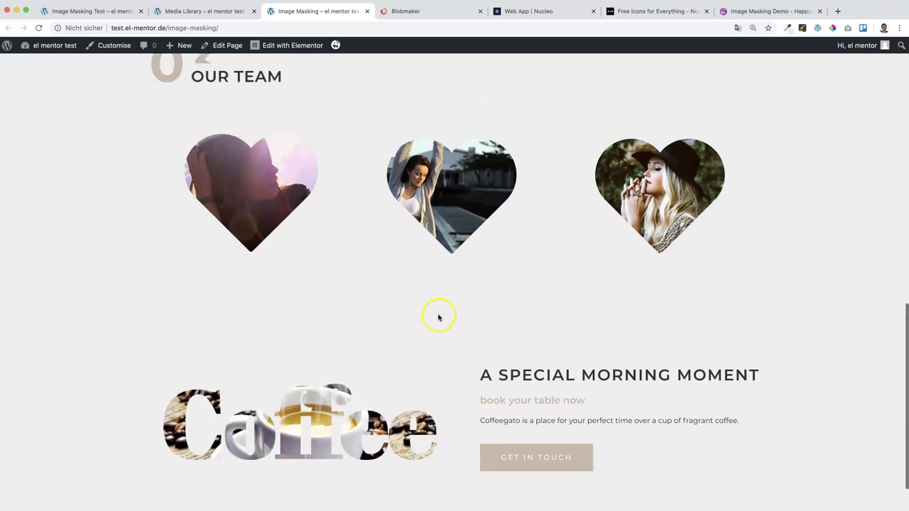
pyautogui.scroll(6, 435, 317)
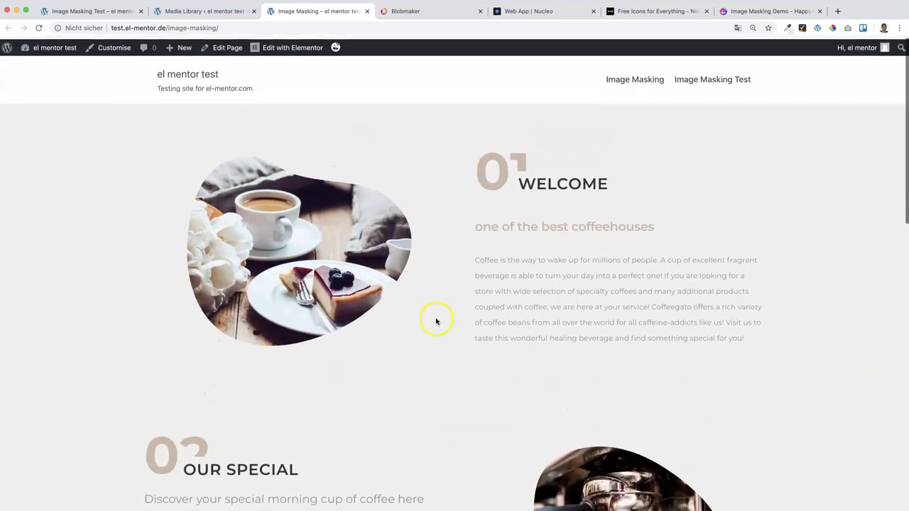
# Step: Open the Image Masking Test page for editing with Elementor
pyautogui.click(91, 11)
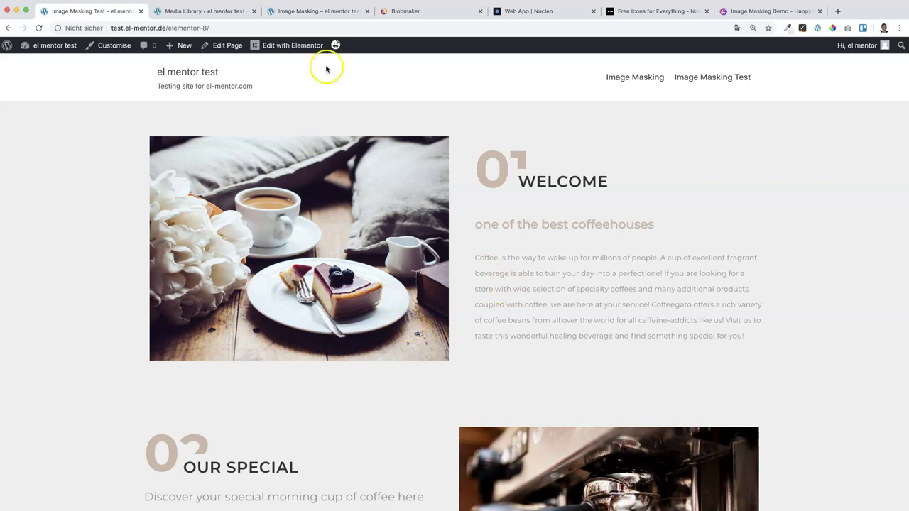
pyautogui.click(274, 46)
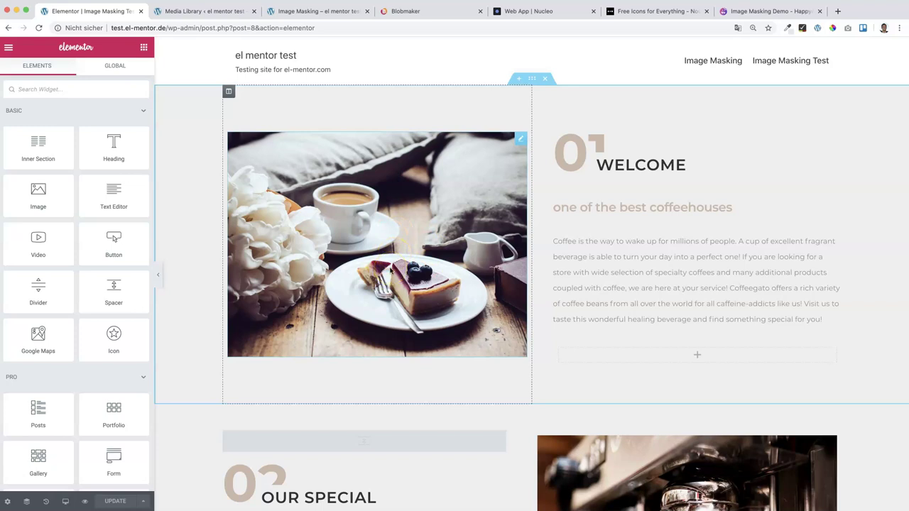
# Step: Read through the Happy Addons Image Masking demo page, including its custom shape examples
pyautogui.click(753, 12)
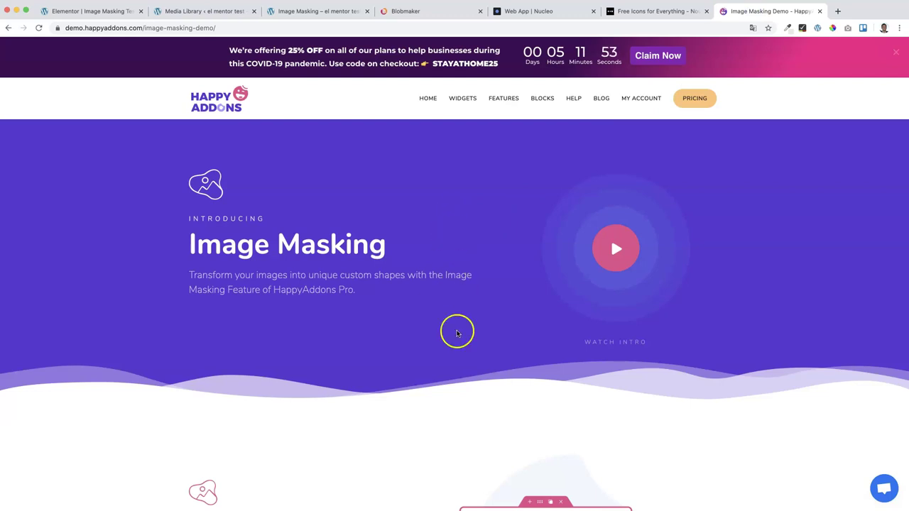
pyautogui.scroll(-3, 462, 331)
pyautogui.scroll(-10, 424, 332)
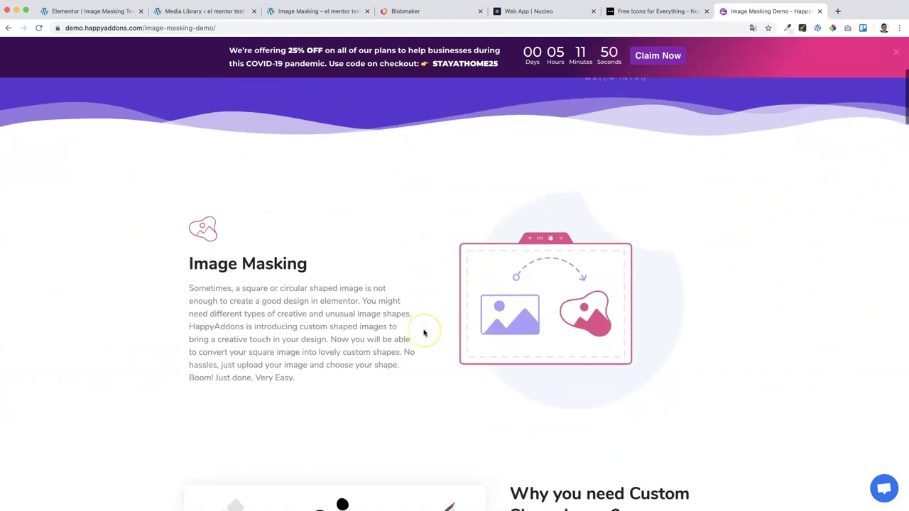
pyautogui.scroll(-5, 424, 332)
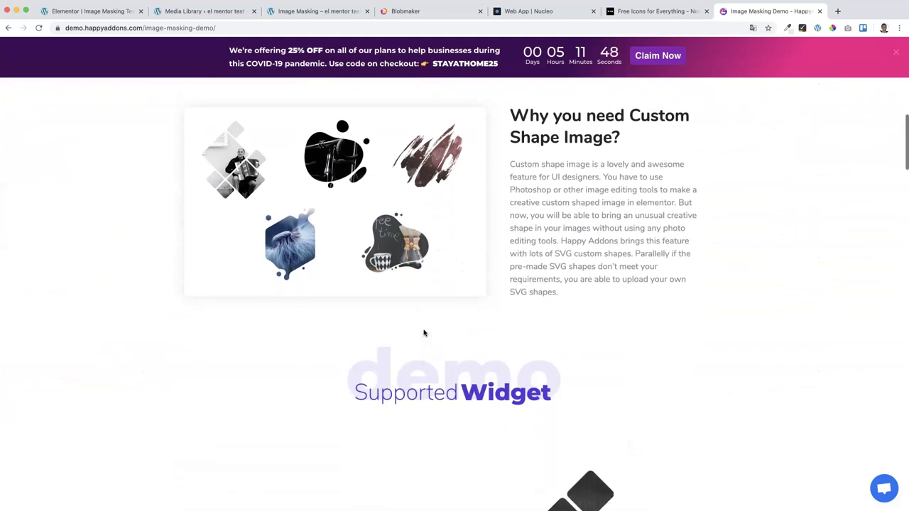
pyautogui.scroll(15, 424, 333)
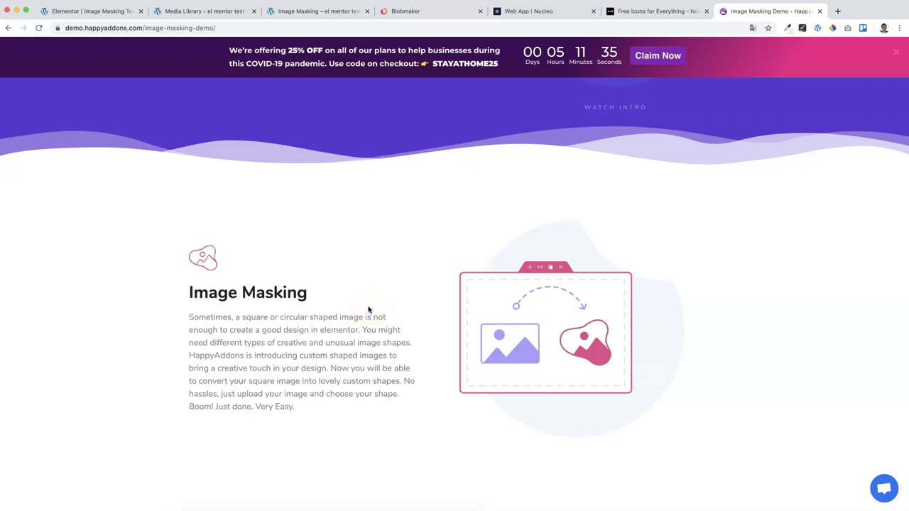
pyautogui.scroll(5, 371, 308)
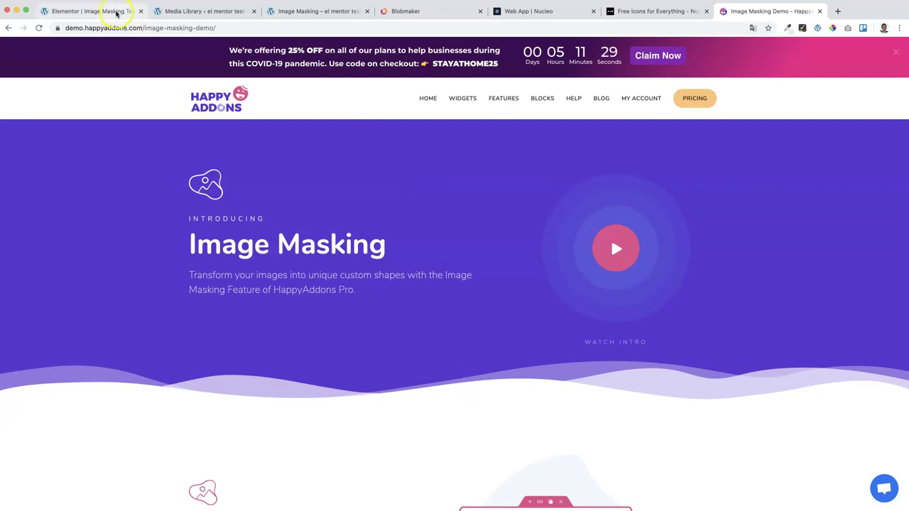
# Step: Back in the Elementor editor, try several preset masks on the Welcome section's coffee and cake image and apply Shape 6
pyautogui.click(111, 13)
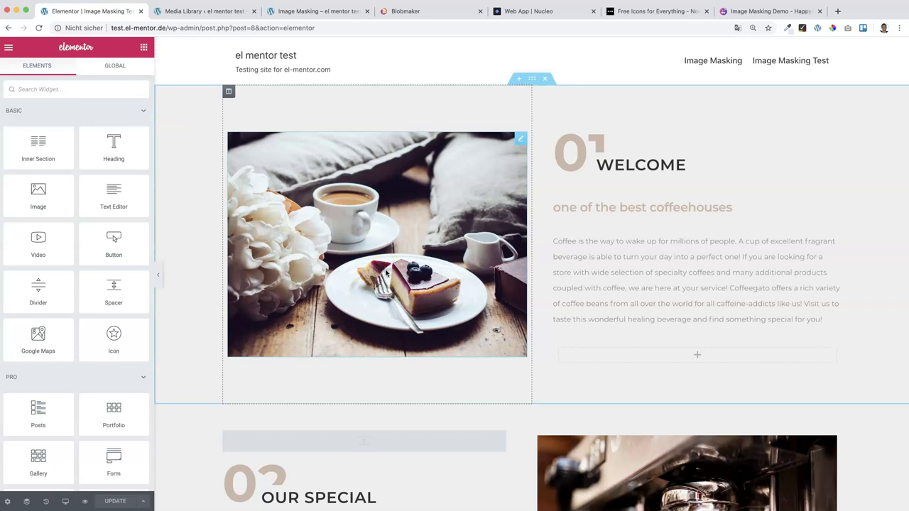
pyautogui.click(424, 225)
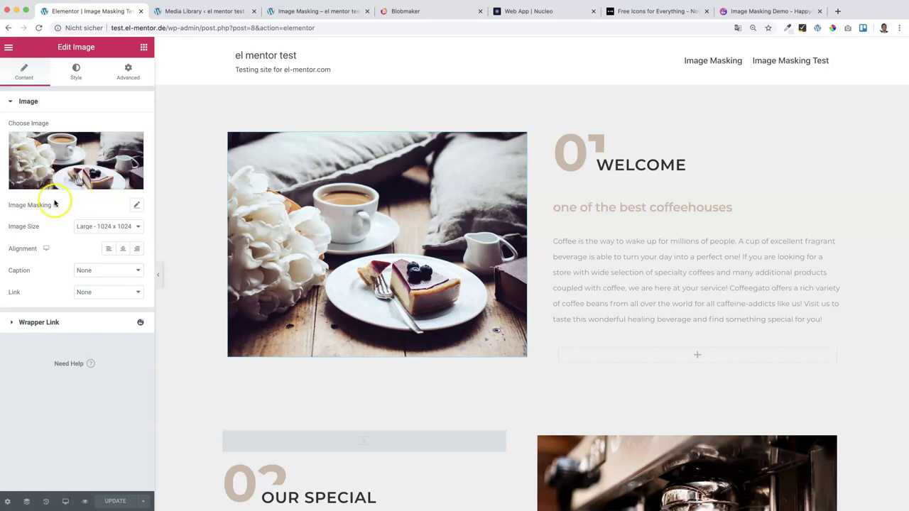
pyautogui.click(135, 205)
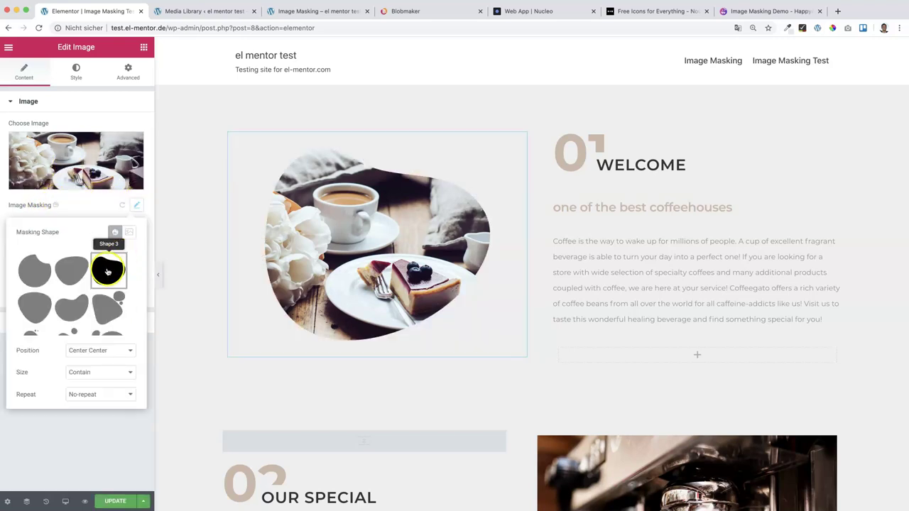
pyautogui.click(71, 268)
pyautogui.click(33, 274)
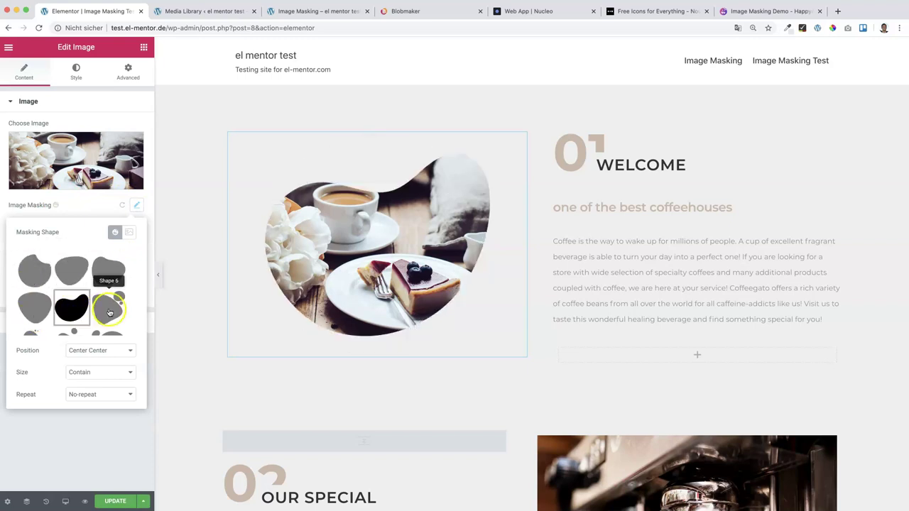
pyautogui.click(133, 307)
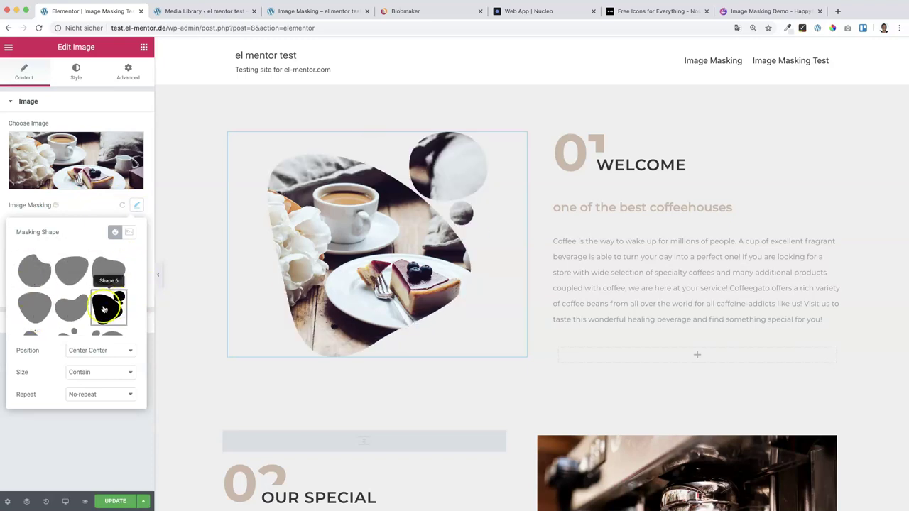
# Step: Browse the remaining preset masking shapes and look at the coffee machine image in the Our Special section
pyautogui.scroll(-5, 102, 310)
pyautogui.scroll(-5, 102, 309)
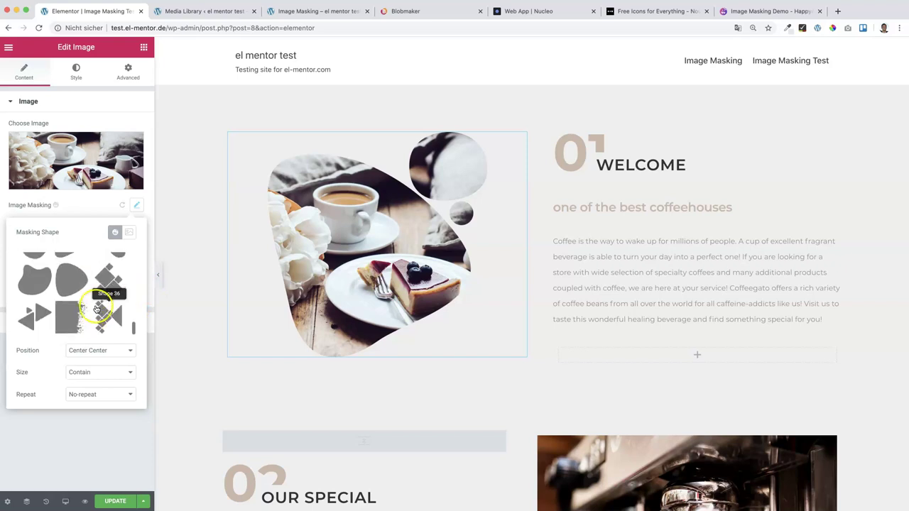
pyautogui.click(83, 308)
pyautogui.scroll(10, 82, 307)
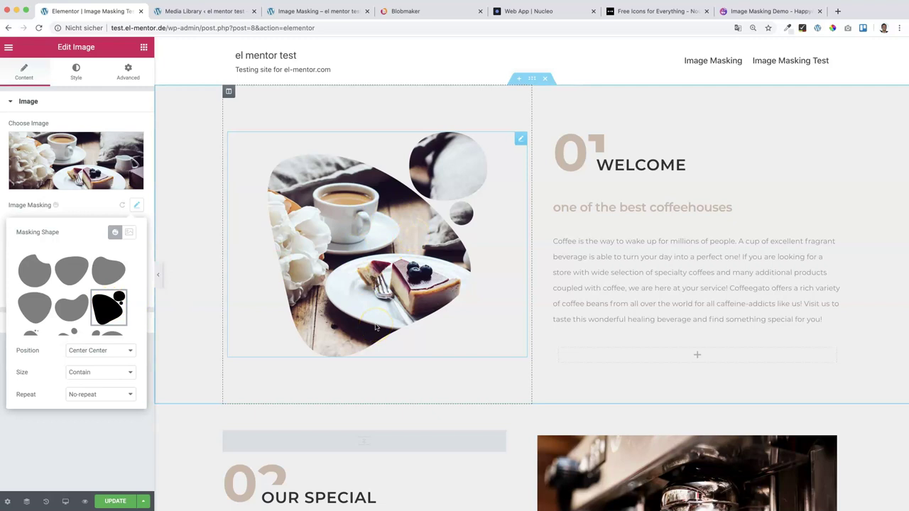
pyautogui.scroll(-5, 547, 346)
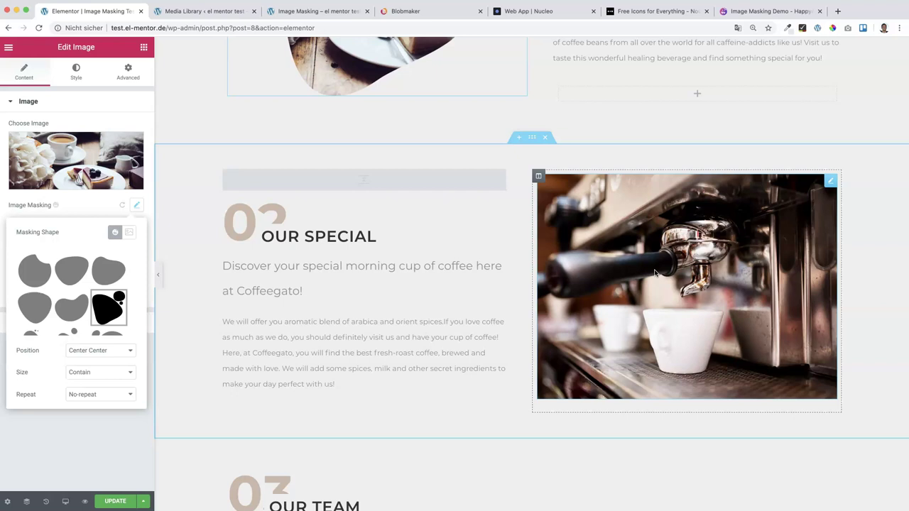
pyautogui.scroll(1, 655, 272)
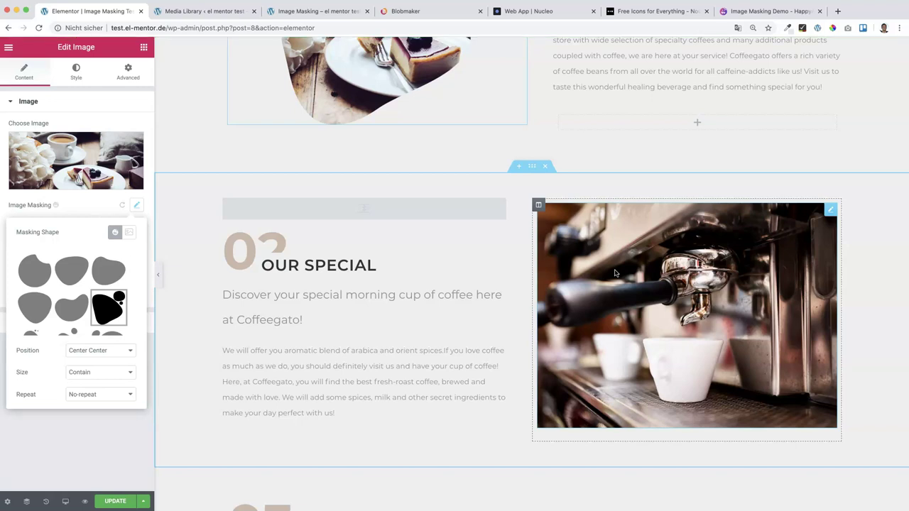
pyautogui.click(484, 237)
# Step: Switch to Blobmaker, try the green 7BDCB5 on the blob, and set its color to purple 9900EF
pyautogui.click(416, 10)
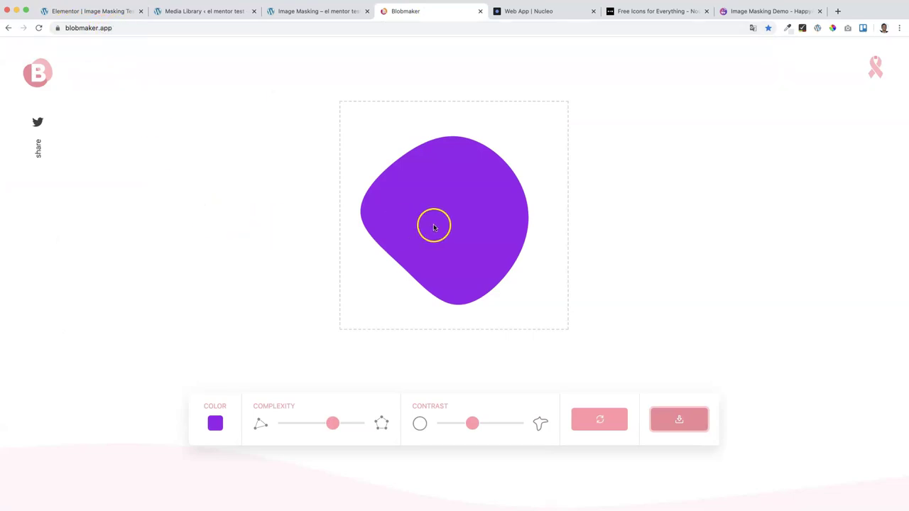
pyautogui.click(216, 423)
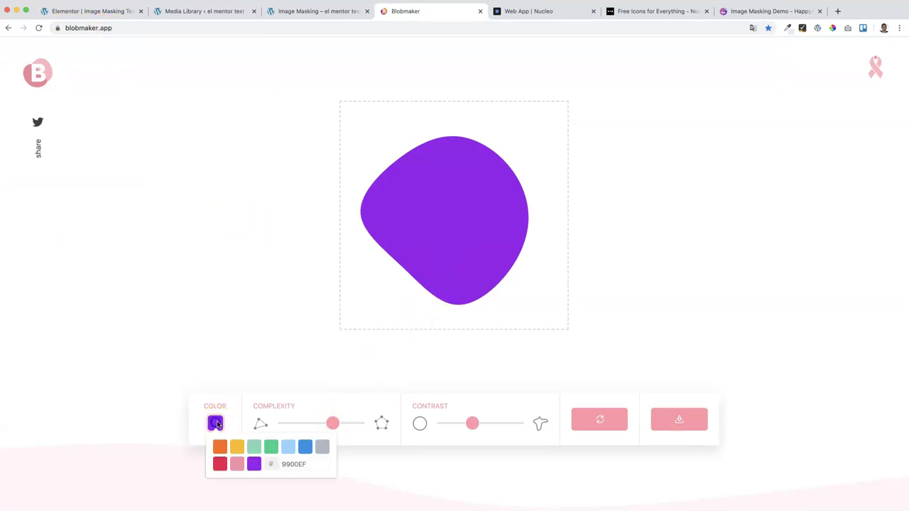
pyautogui.click(252, 447)
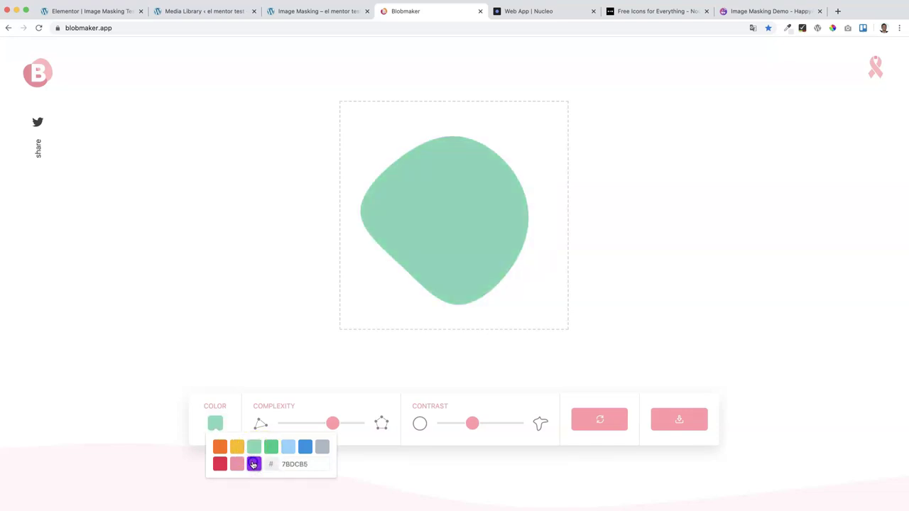
pyautogui.click(255, 462)
pyautogui.click(295, 463)
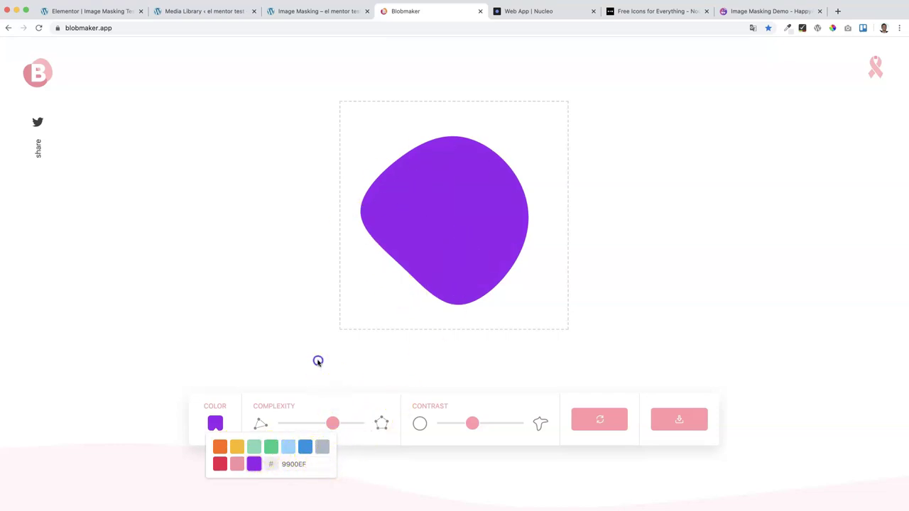
# Step: Adjust the blob's complexity slightly and increase its contrast to generate a more irregular shape
pyautogui.moveTo(346, 422); pyautogui.dragTo(333, 430)
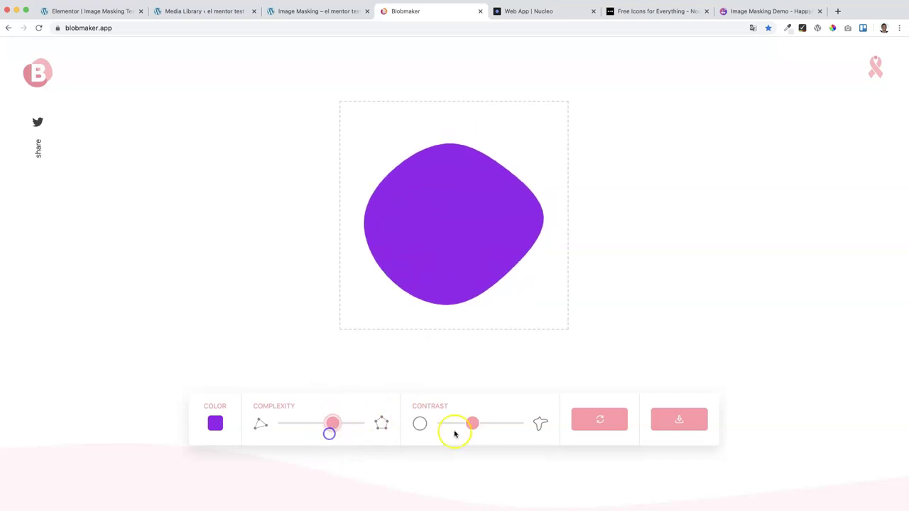
pyautogui.moveTo(473, 425)
pyautogui.mouseDown()
pyautogui.moveTo(499, 426)
pyautogui.moveTo(463, 429)
pyautogui.moveTo(489, 430)
pyautogui.mouseUp()
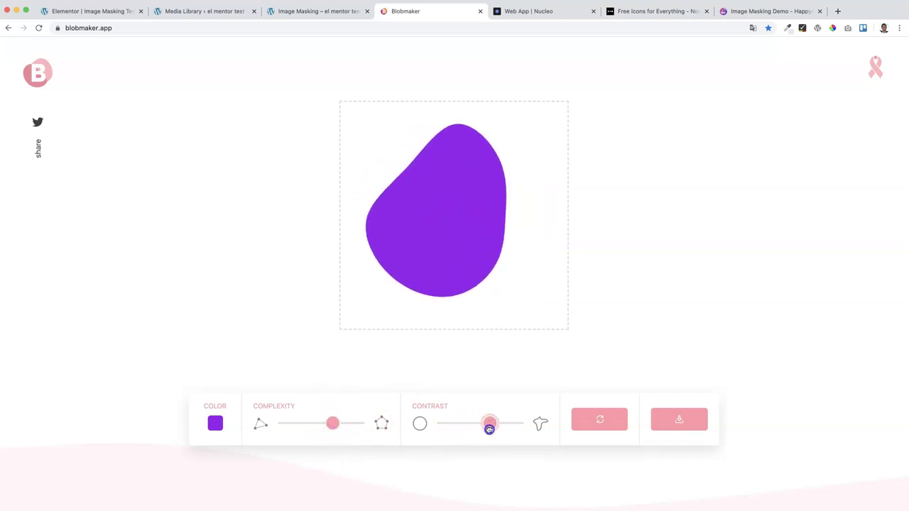
# Step: Generate new random purple blobs until a suitable rounded shape tapering downward appears, and download it as an SVG
pyautogui.click(602, 422)
pyautogui.click(602, 421)
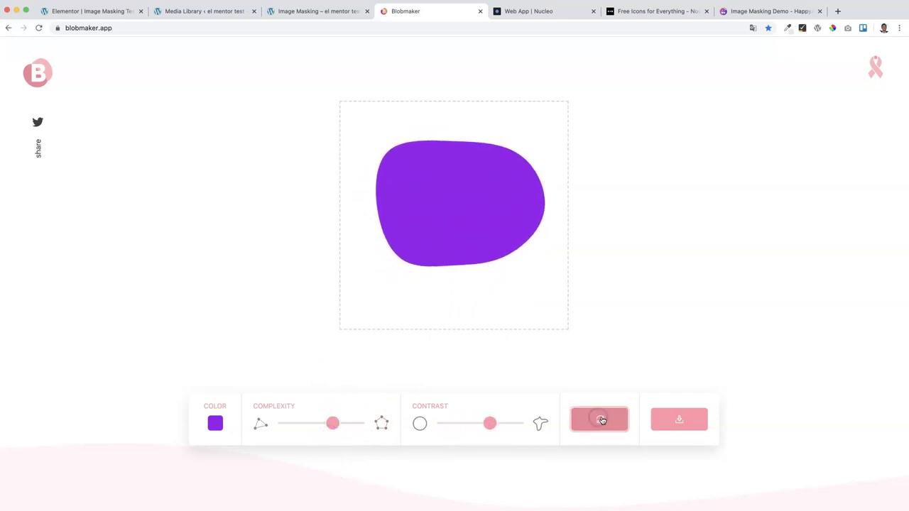
pyautogui.click(602, 422)
pyautogui.click(602, 422)
pyautogui.click(603, 421)
pyautogui.click(603, 421)
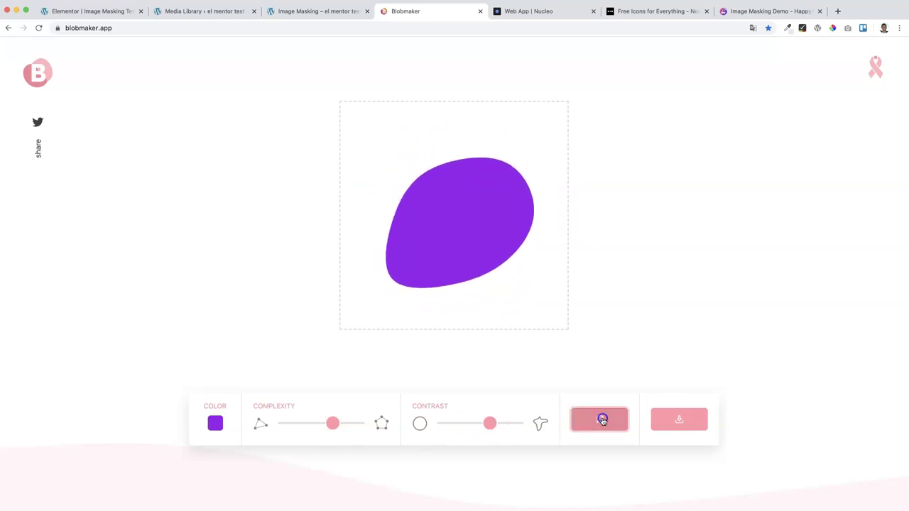
pyautogui.click(603, 422)
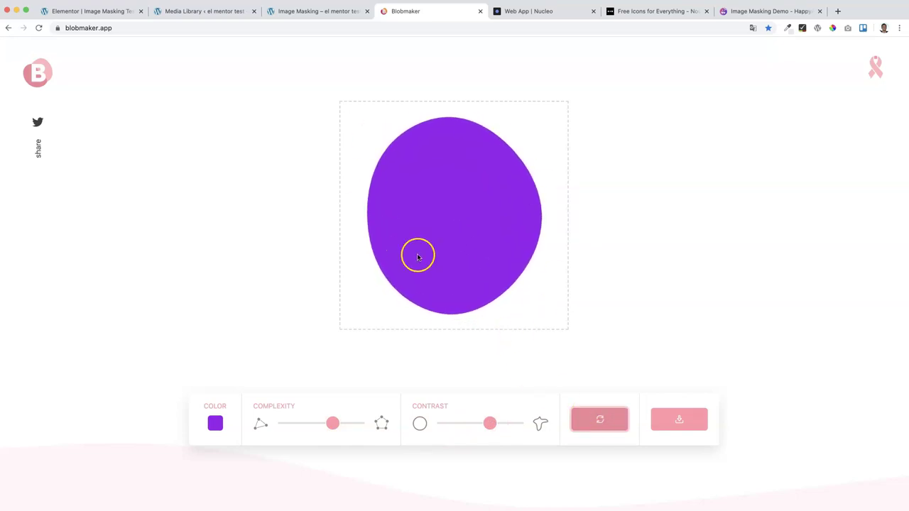
pyautogui.click(601, 421)
pyautogui.click(601, 422)
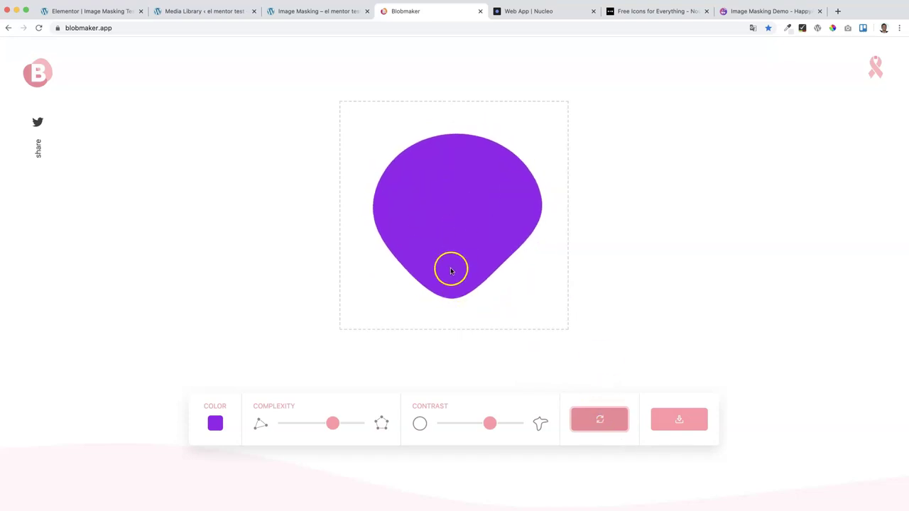
pyautogui.click(680, 420)
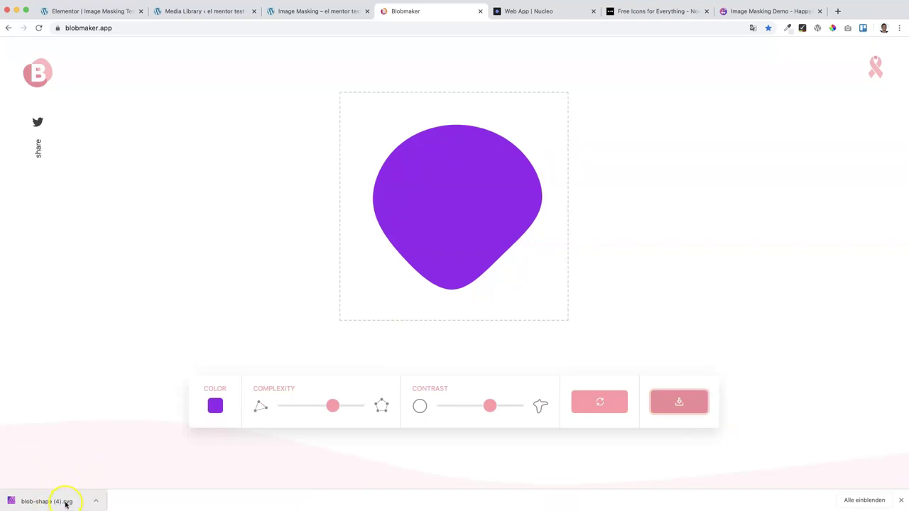
# Step: Switch to the WordPress Media Library, open the details of the pink blob-shape.svg, and select its file link
pyautogui.click(183, 12)
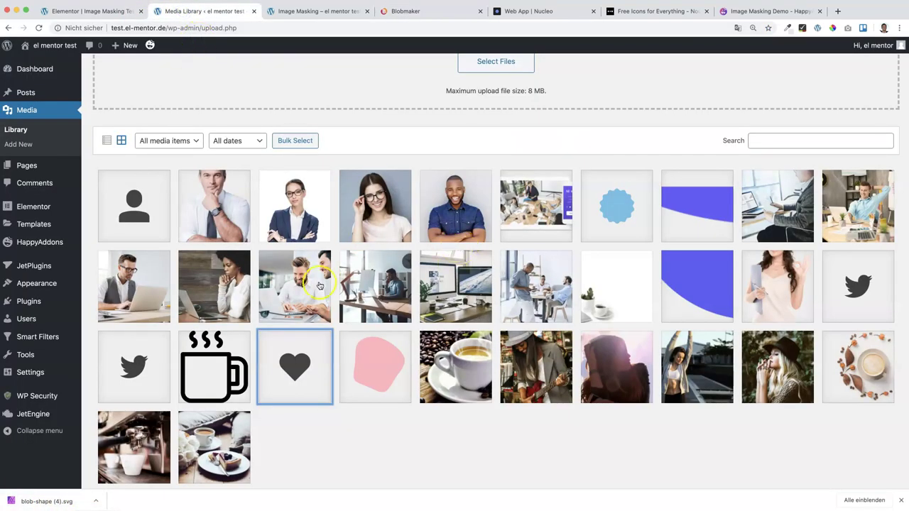
pyautogui.click(379, 364)
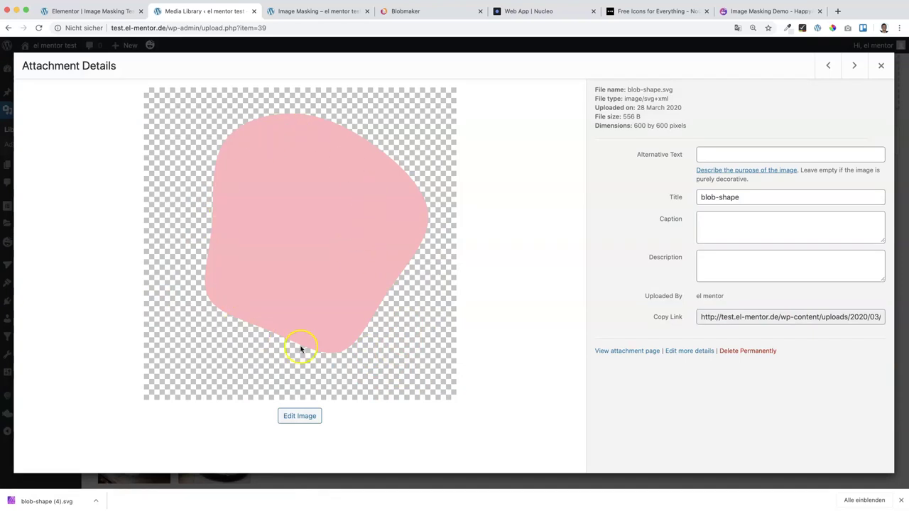
pyautogui.click(732, 318)
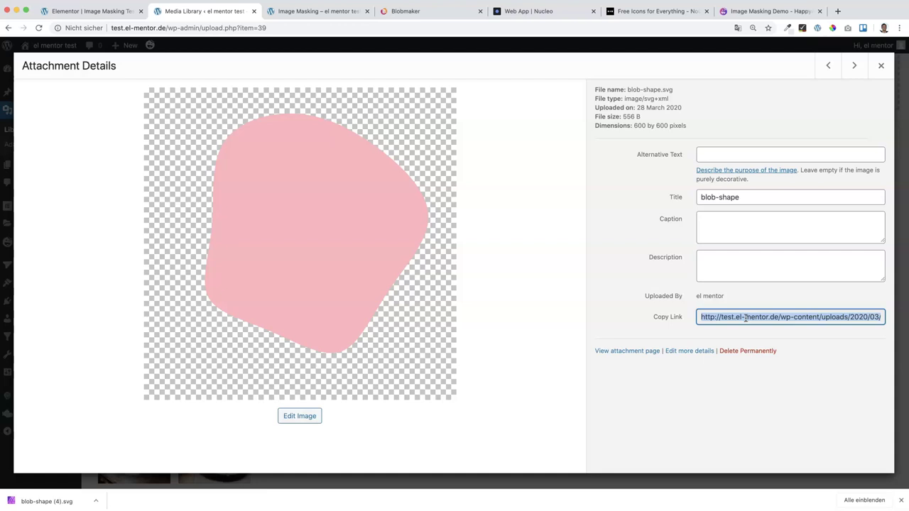
# Step: In the Elementor editor, give the coffee machine image custom mask CSS with an empty -webkit-mask url(), -webkit-mask-size 88%, position top center and no-repeat
pyautogui.click(103, 12)
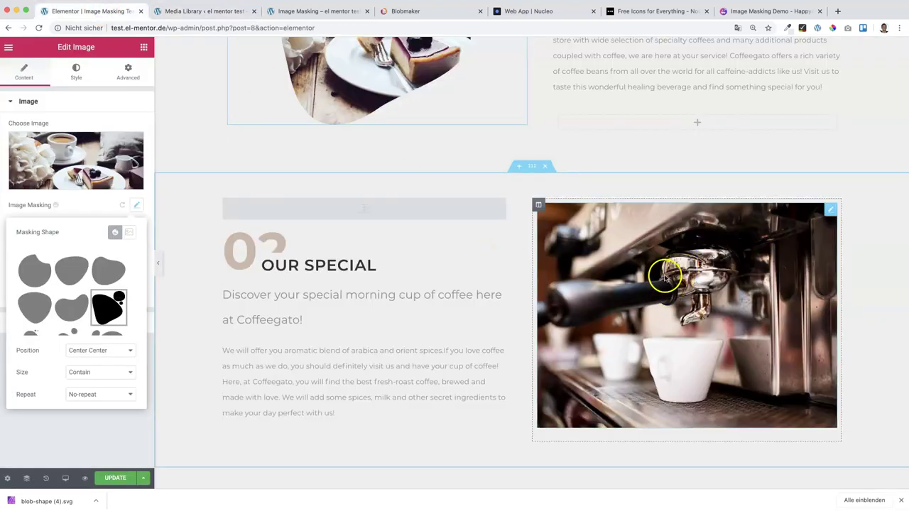
pyautogui.click(666, 273)
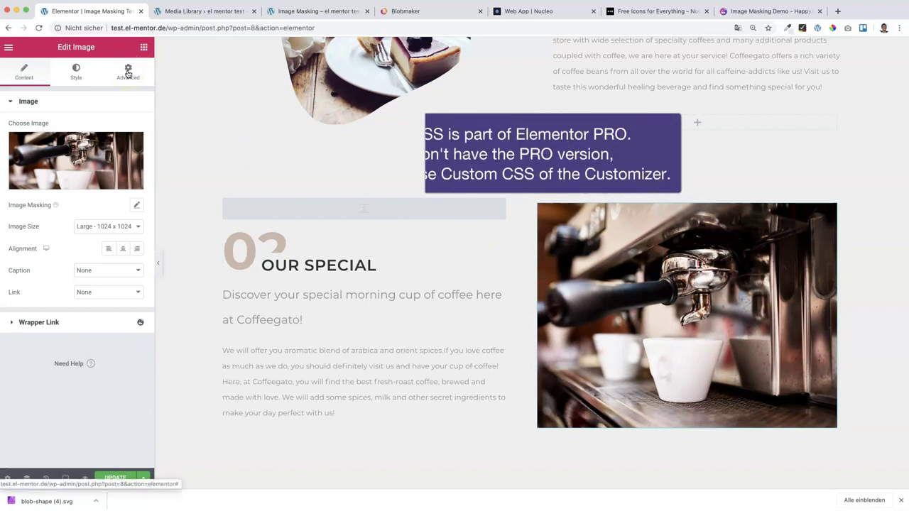
pyautogui.click(128, 73)
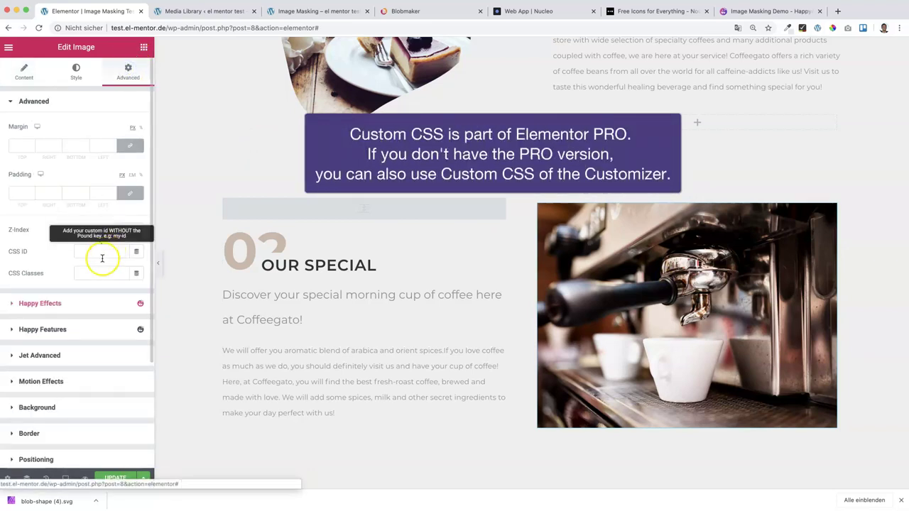
pyautogui.scroll(-5, 79, 320)
pyautogui.click(50, 395)
pyautogui.scroll(-3, 76, 369)
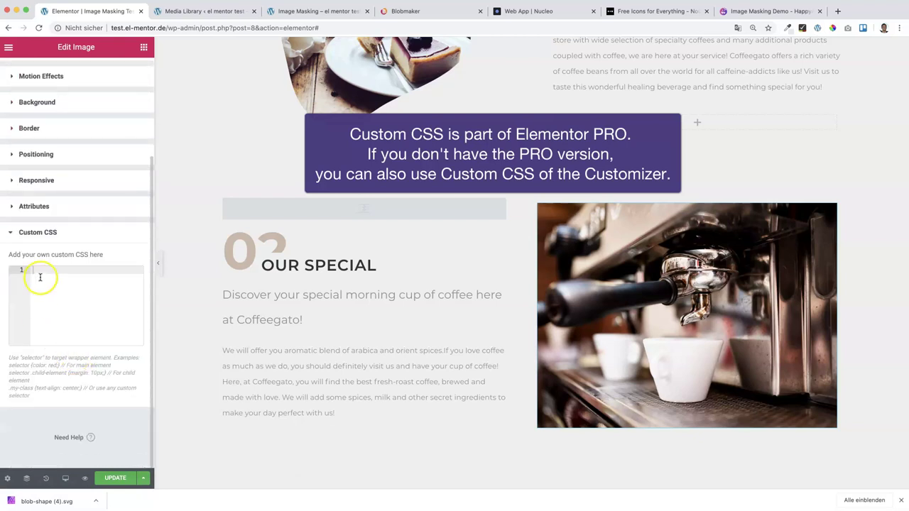
pyautogui.click(36, 269)
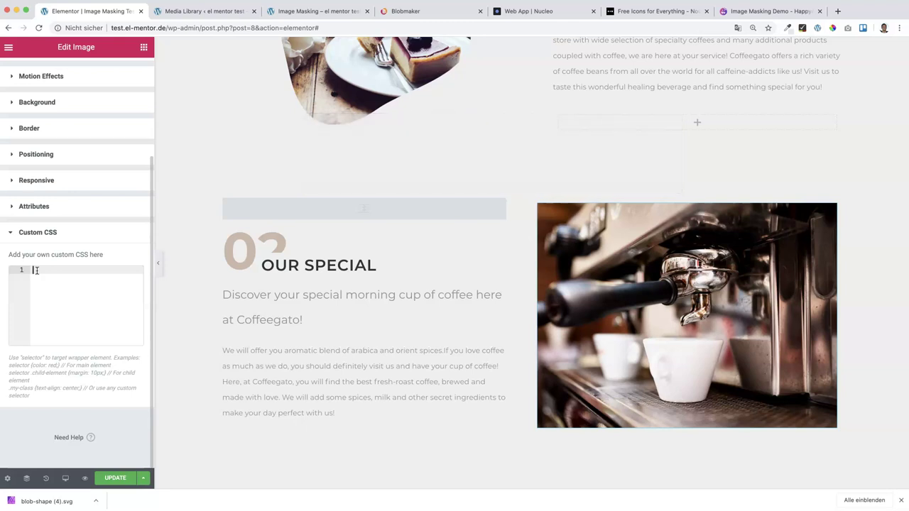
pyautogui.click(45, 271)
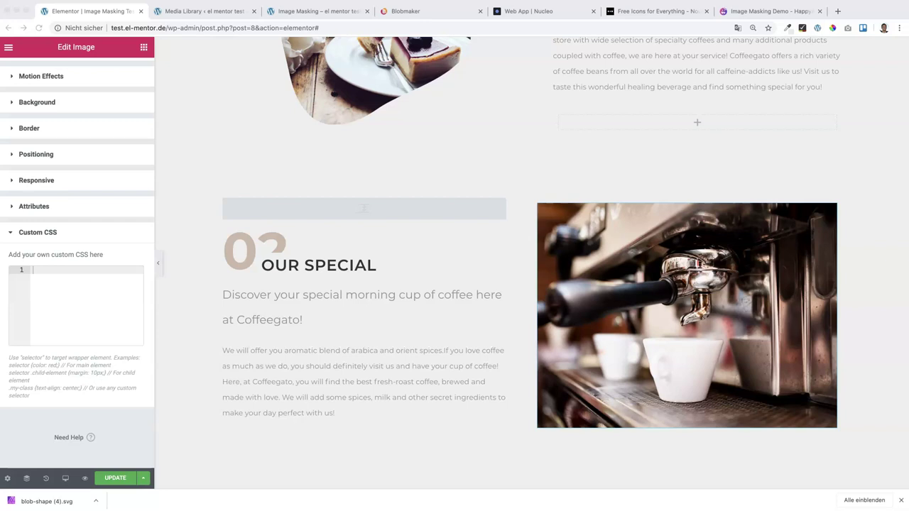
pyautogui.click(35, 269)
pyautogui.write('selector{     -webkit-mask: url();     -webkit-mask-size: 88%;     -webkit-mask-position: top center;     -webkit-mask-repeat: no-repeat;     mask: url(http://test.el-mentor.de/wp-content/uploads/2020/03/blob-shape.svg);     mask-size: 87%;     mask-position: top center;     mask-repeat: no-repeat; }')
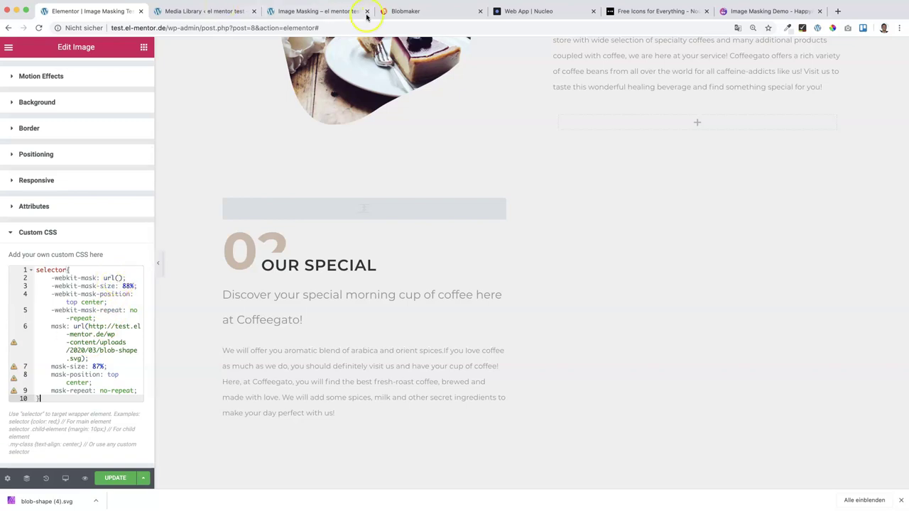
# Step: Copy the file link of blob-shape.svg from the Media Library and paste it into the empty -webkit-mask url() in the custom CSS
pyautogui.click(211, 12)
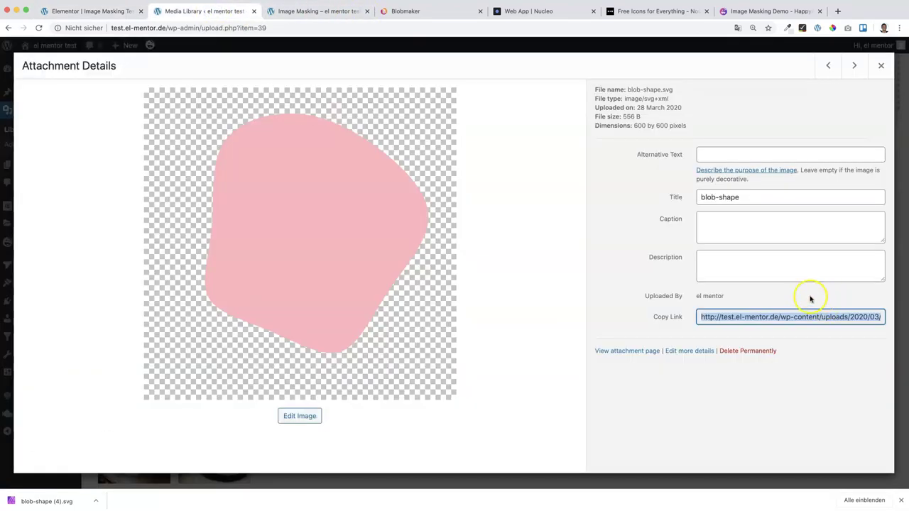
pyautogui.click(755, 318)
pyautogui.press('super+c')
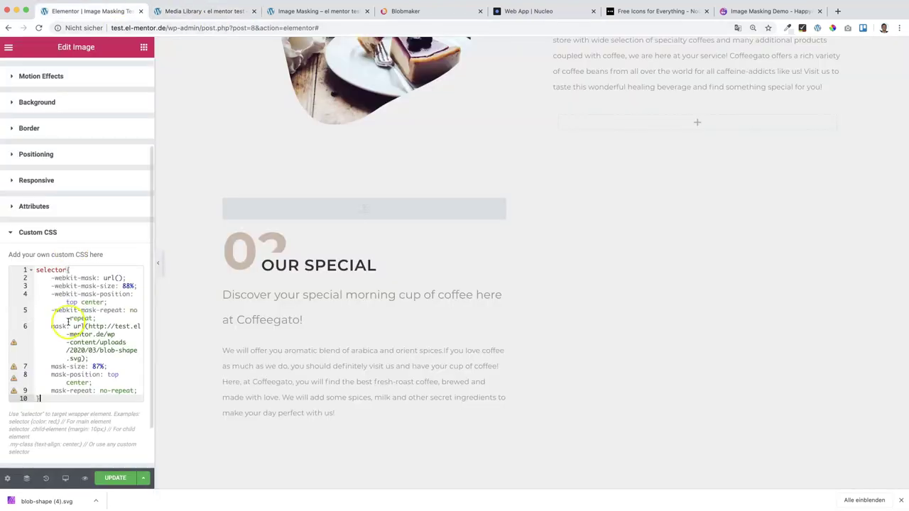
pyautogui.click(92, 11)
pyautogui.click(119, 277)
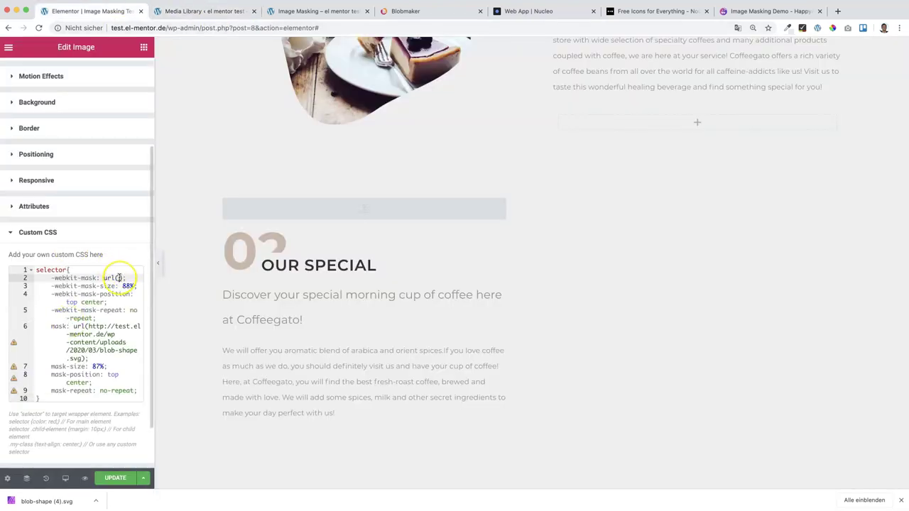
pyautogui.press('super+v')
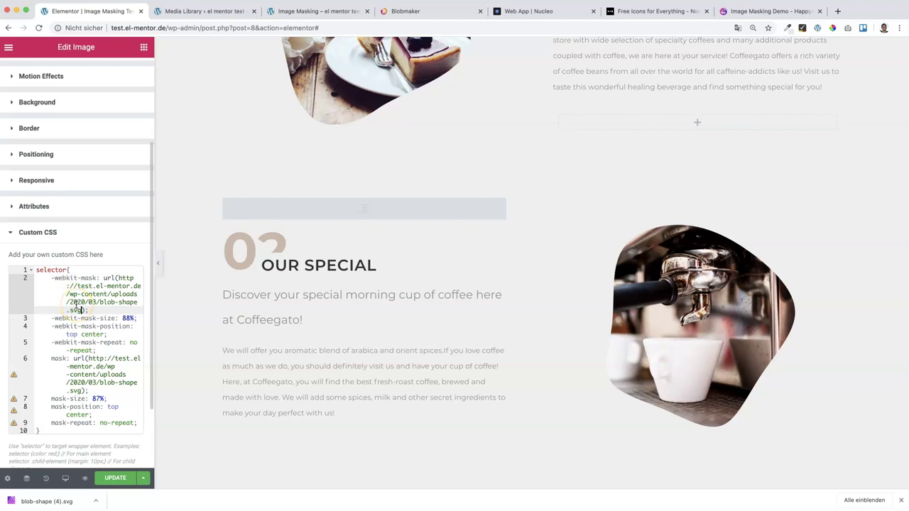
# Step: Examine the selector keyword in the mask CSS and the note explaining how it targets the wrapper element
pyautogui.doubleClick(34, 271)
pyautogui.press('Right')
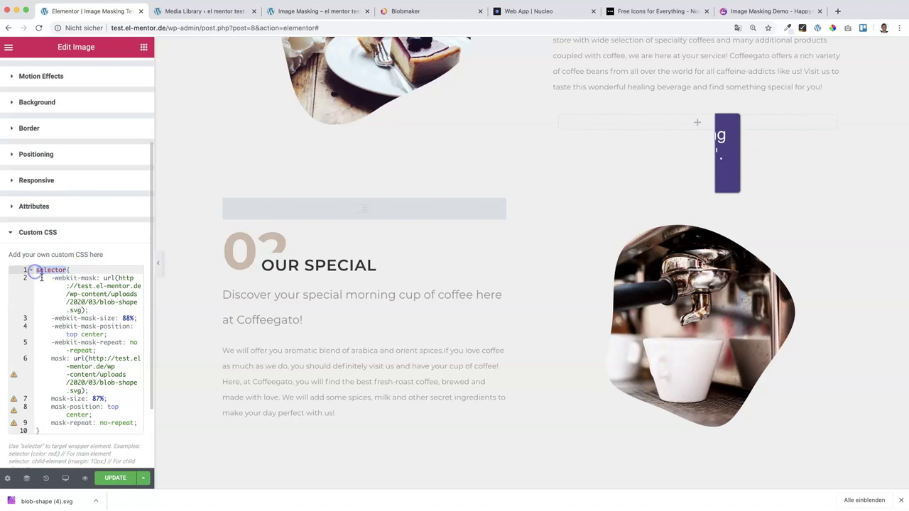
pyautogui.scroll(-2, 39, 367)
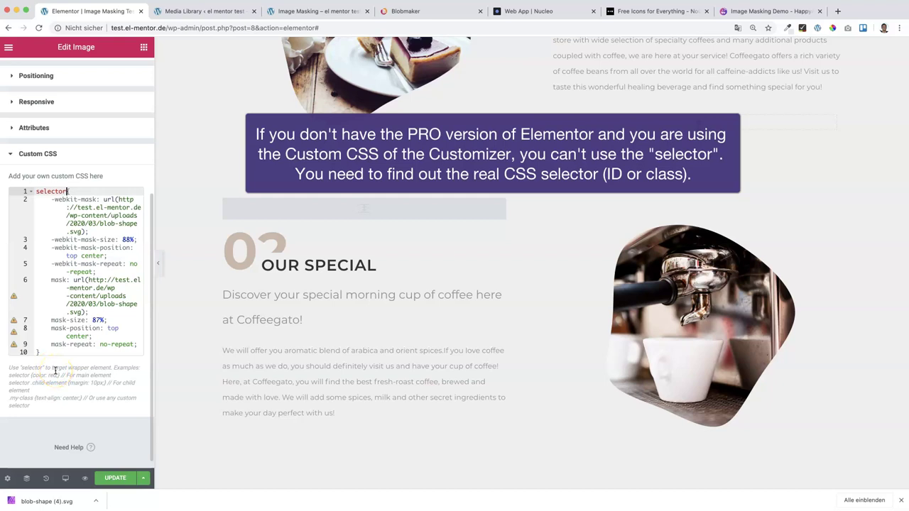
pyautogui.moveTo(11, 368); pyautogui.dragTo(112, 369)
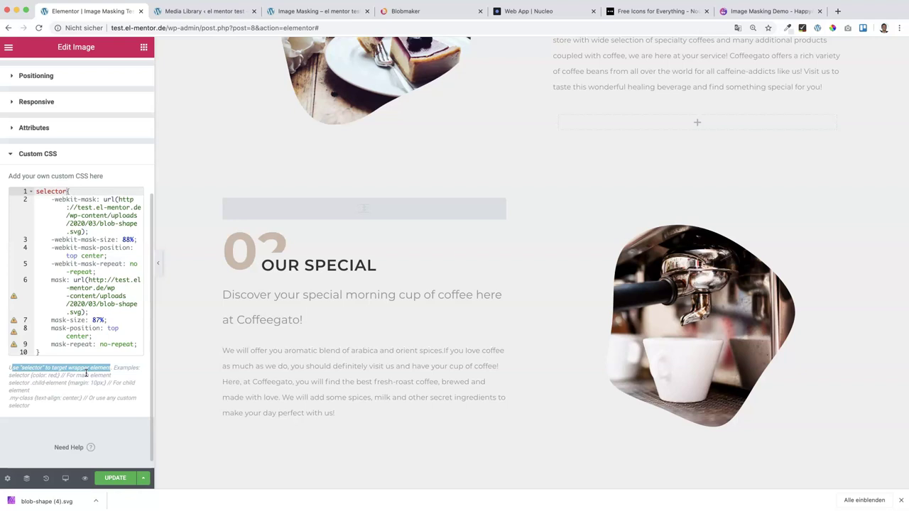
pyautogui.moveTo(88, 374); pyautogui.dragTo(91, 369)
pyautogui.click(97, 371)
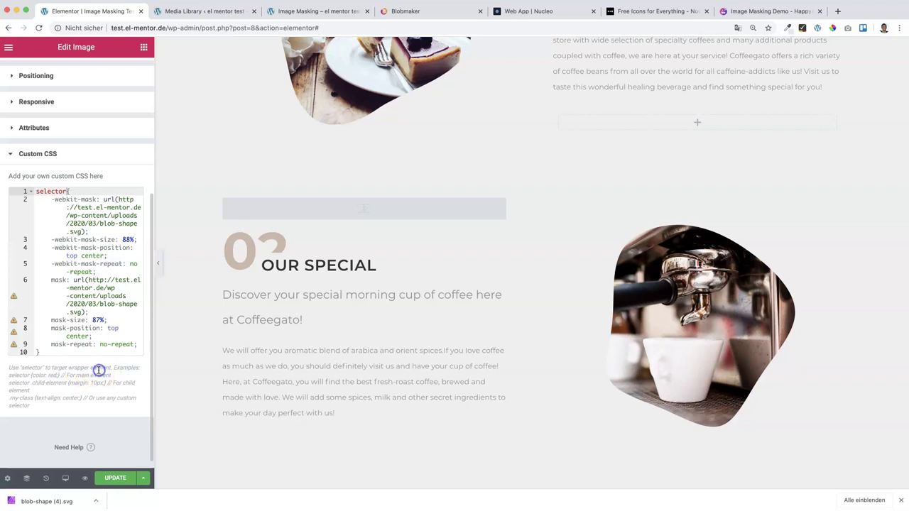
# Step: Add the CSS class image-masking to the coffee machine image
pyautogui.scroll(5, 97, 369)
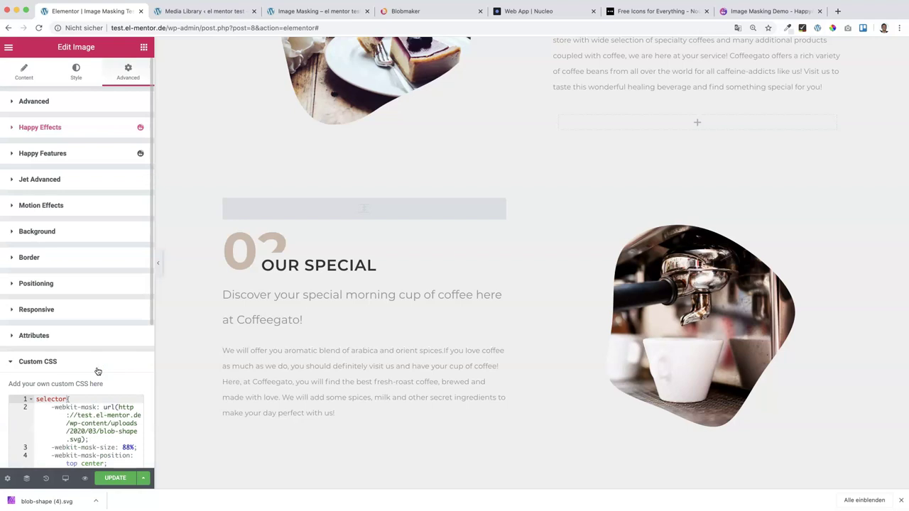
pyautogui.click(46, 103)
pyautogui.click(82, 273)
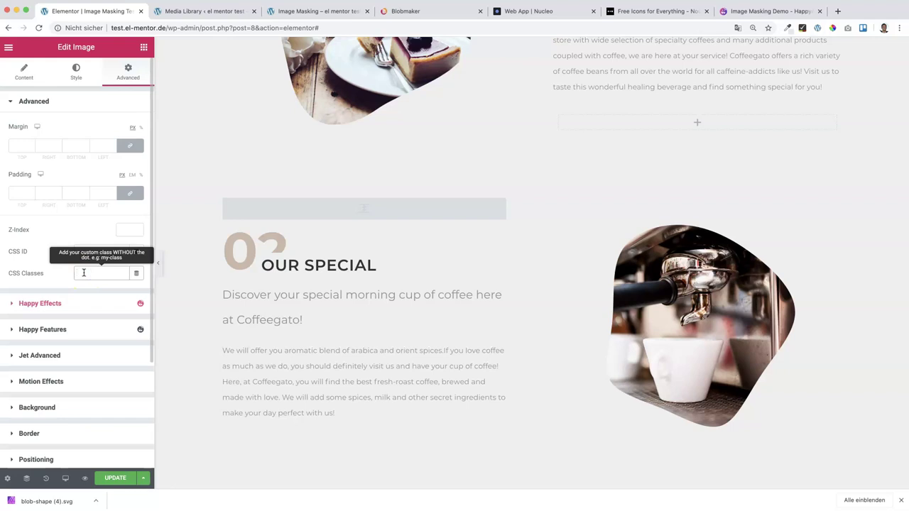
pyautogui.tripleClick(82, 273)
pyautogui.scroll(-4, 85, 315)
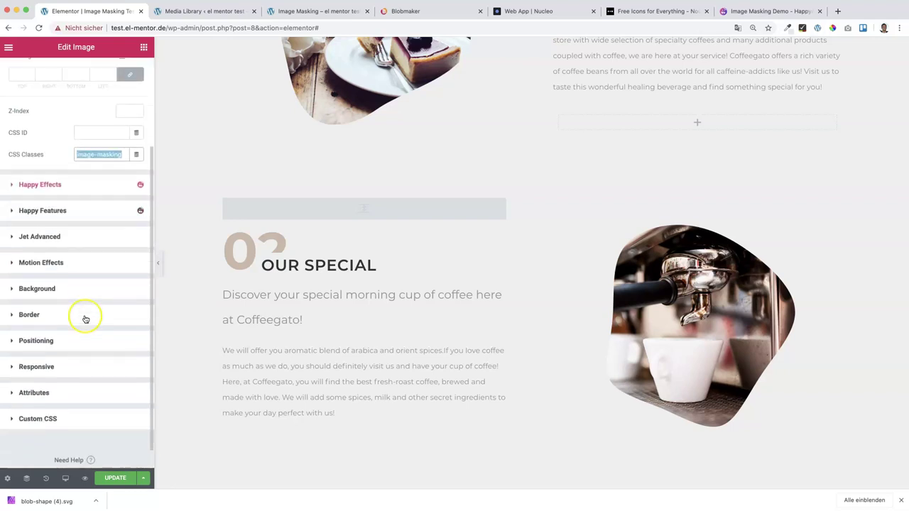
# Step: Preview the page without the editing panel and inspect the masked coffee machine image's HTML for its image-masking class
pyautogui.click(159, 264)
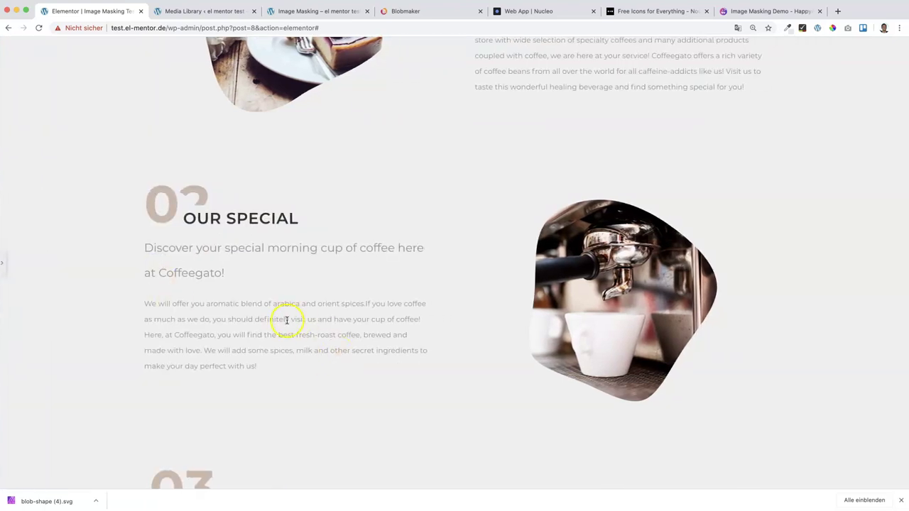
pyautogui.rightClick(566, 293)
pyautogui.click(567, 292)
pyautogui.scroll(-1, 595, 270)
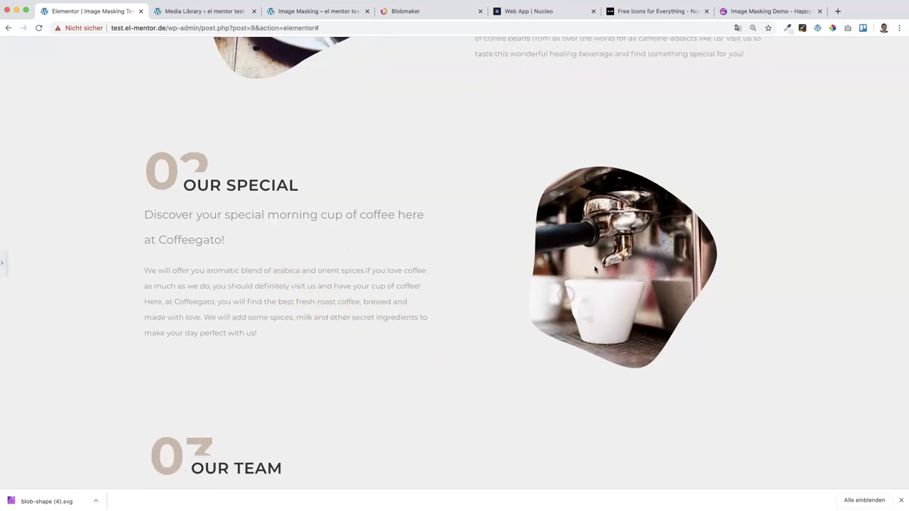
pyautogui.rightClick(595, 270)
pyautogui.click(642, 325)
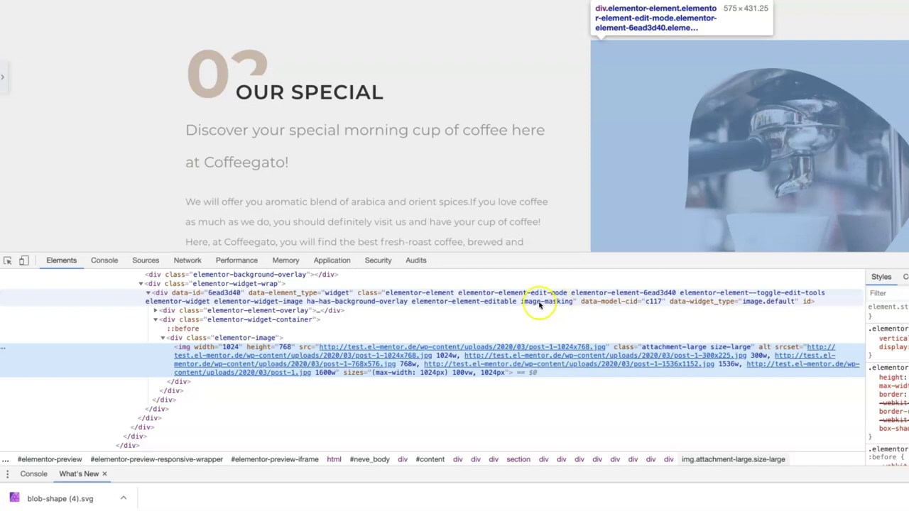
pyautogui.moveTo(497, 342)
pyautogui.press('super+alt+i')
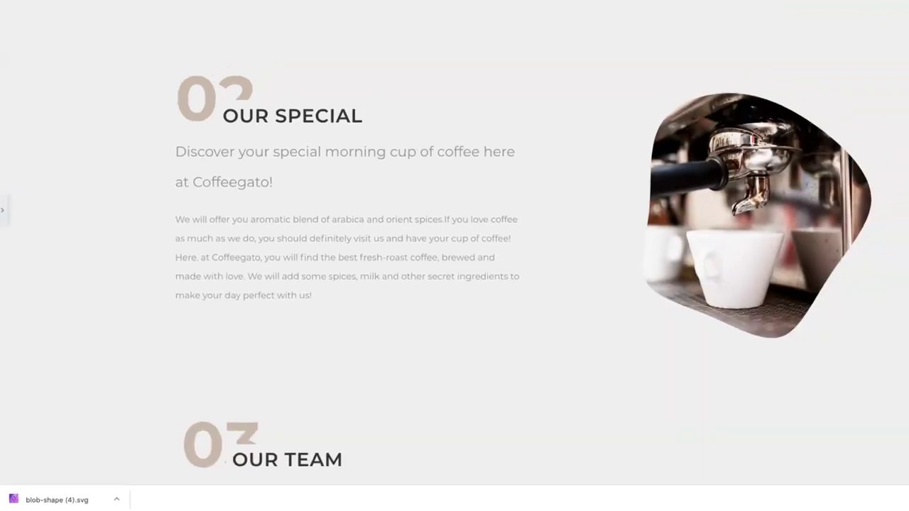
pyautogui.click(3, 263)
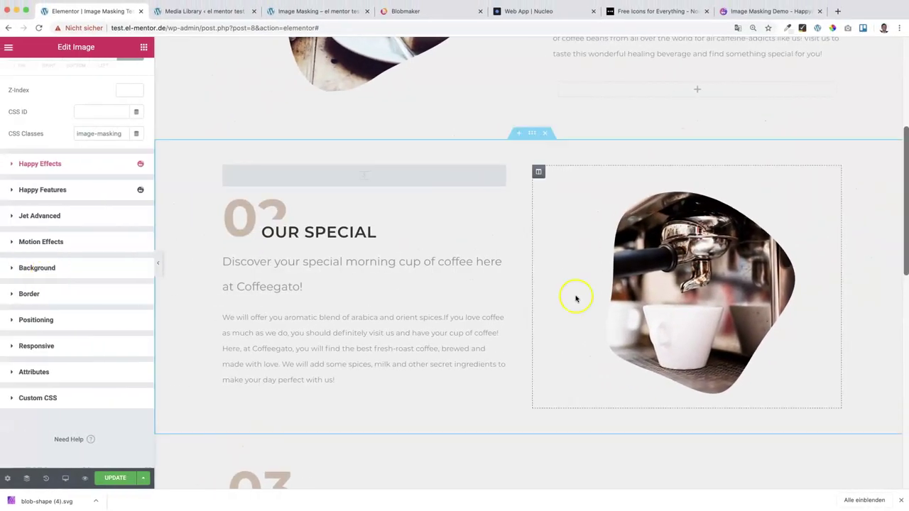
# Step: Try renaming the -webkit-mask property to -webkit-mask-image in the coffee machine image's custom CSS
pyautogui.click(30, 398)
pyautogui.scroll(-5, 80, 384)
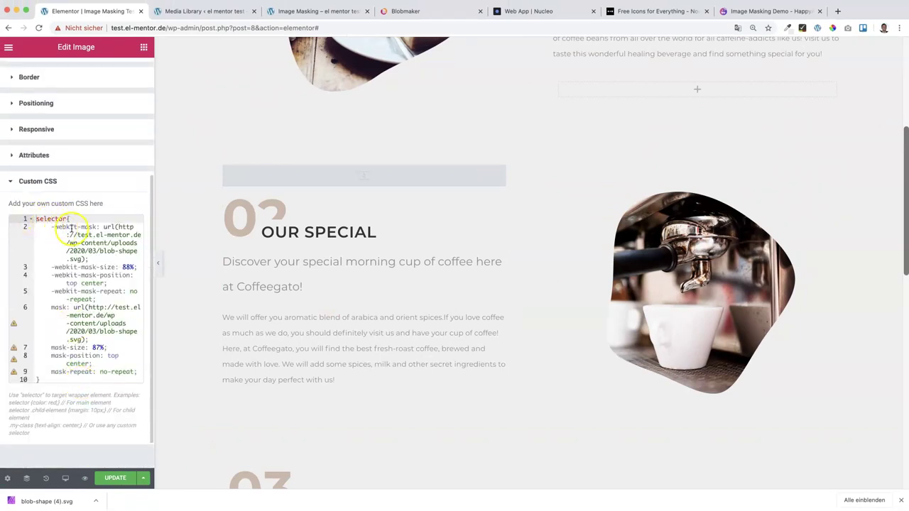
pyautogui.click(95, 344)
pyautogui.click(96, 227)
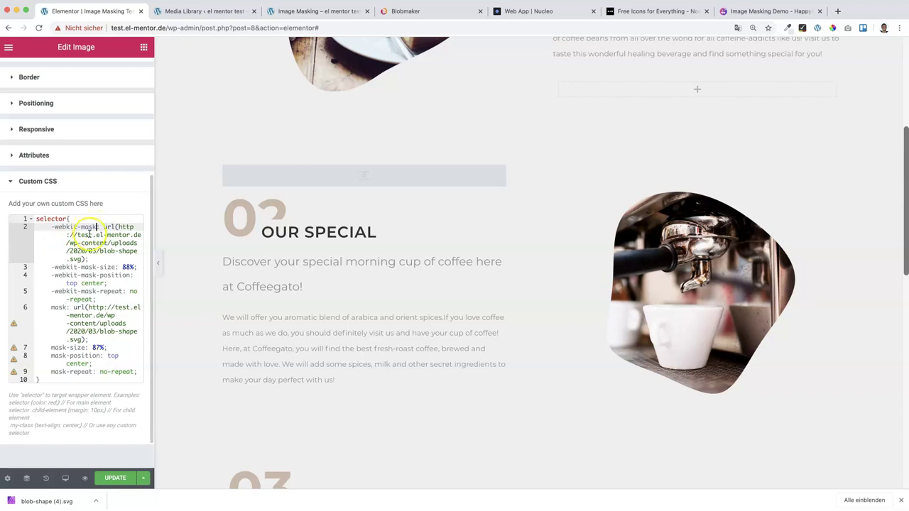
pyautogui.write('-image')
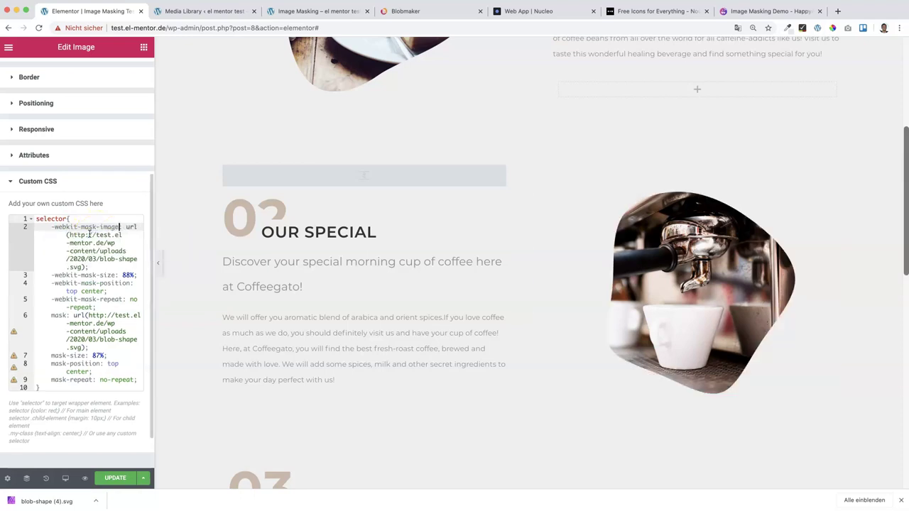
# Step: Remove the -image suffix so the first mask property reads -webkit-mask again
pyautogui.click(114, 227)
pyautogui.press('BackSpace')
pyautogui.press('BackSpace')
pyautogui.press('BackSpace')
pyautogui.press('BackSpace')
pyautogui.press('BackSpace')
pyautogui.press('BackSpace')
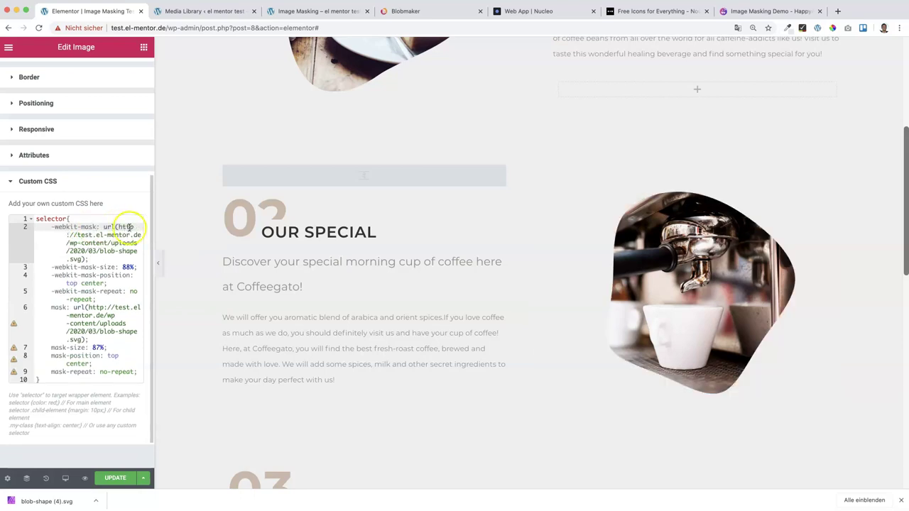
# Step: Try a -webkit-mask-size of 60% in the coffee machine image's custom CSS
pyautogui.write(':')
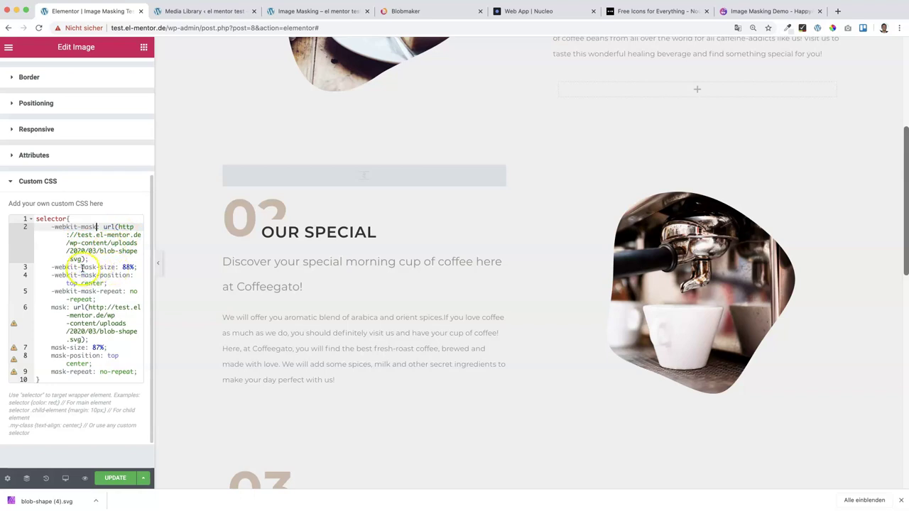
pyautogui.doubleClick(129, 267)
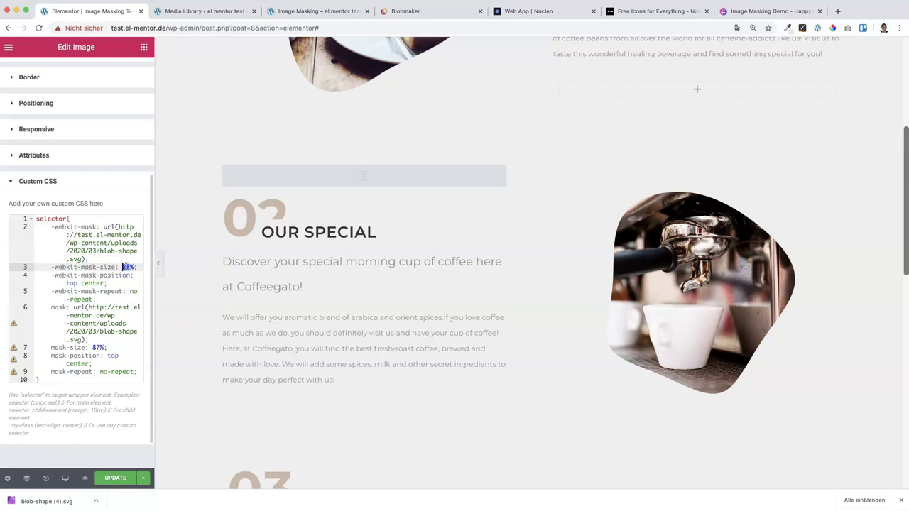
pyautogui.write('60')
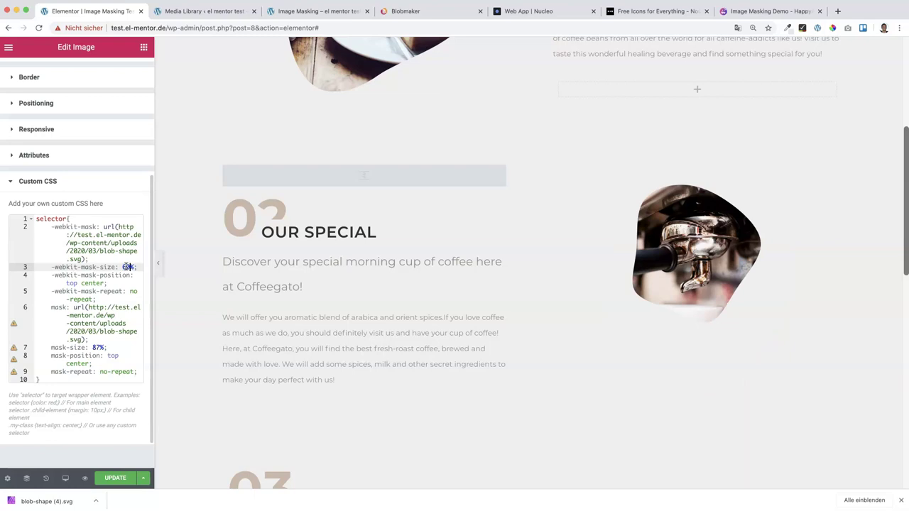
pyautogui.write('10')
pyautogui.press('BackSpace')
pyautogui.press('BackSpace')
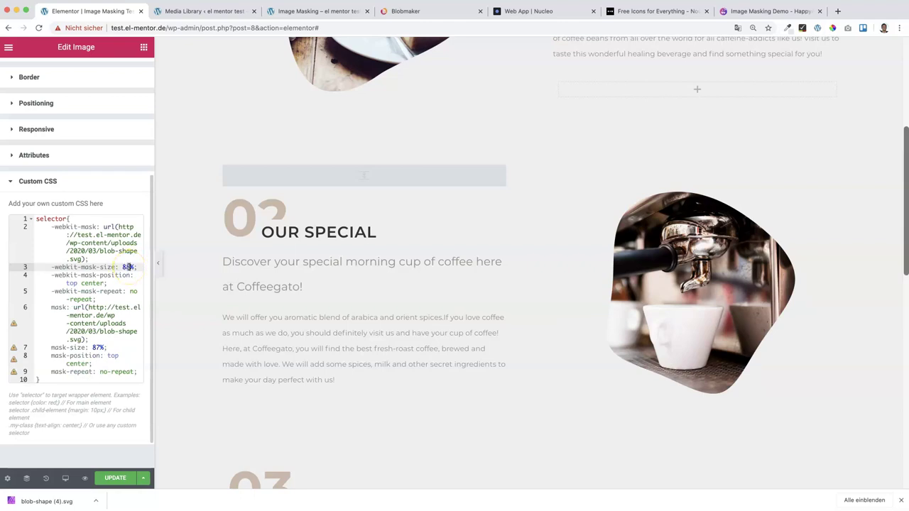
# Step: Try larger -webkit-mask-size values such as 90% and 95% for the coffee machine image, and restore 88%
pyautogui.press('BackSpace')
pyautogui.press('Delete')
pyautogui.press('Delete')
pyautogui.press('Delete')
pyautogui.write('90%;')
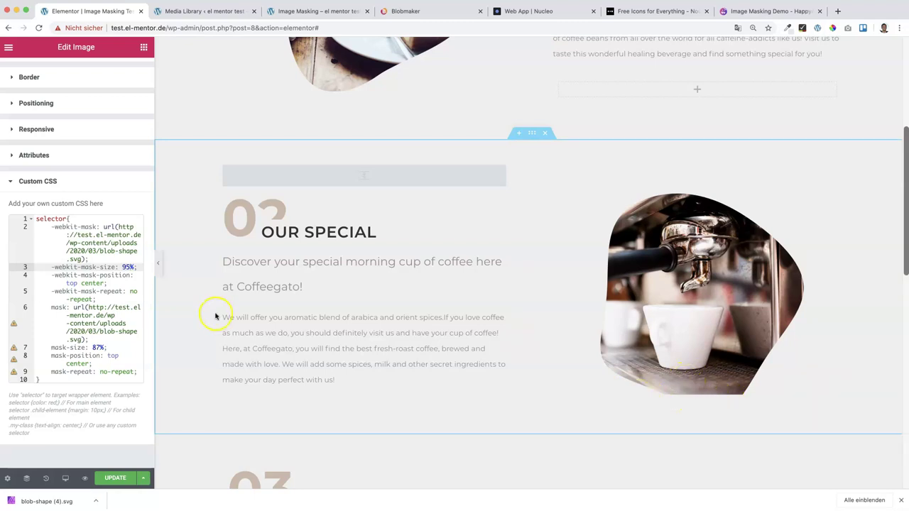
pyautogui.write('88')
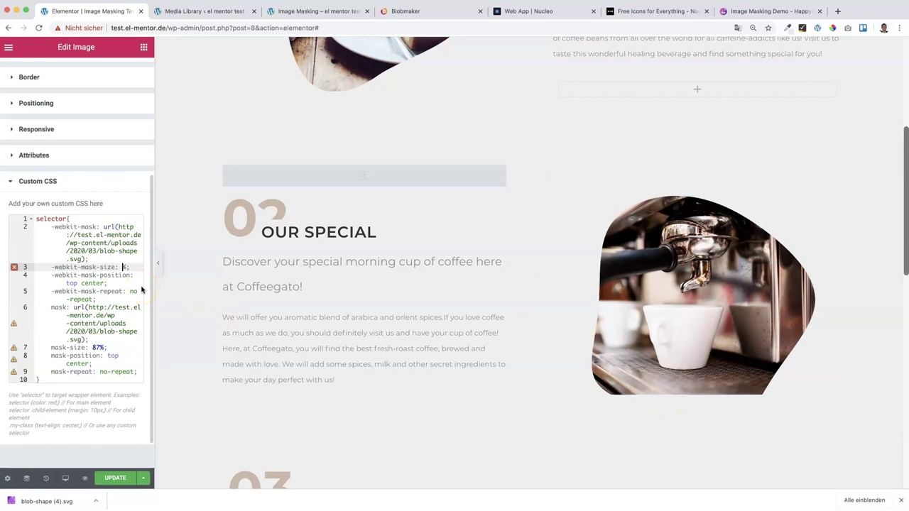
# Step: Examine the mask position and repeat declarations, the unprefixed mask properties and the -webkit prefix in the custom CSS
pyautogui.doubleClick(85, 275)
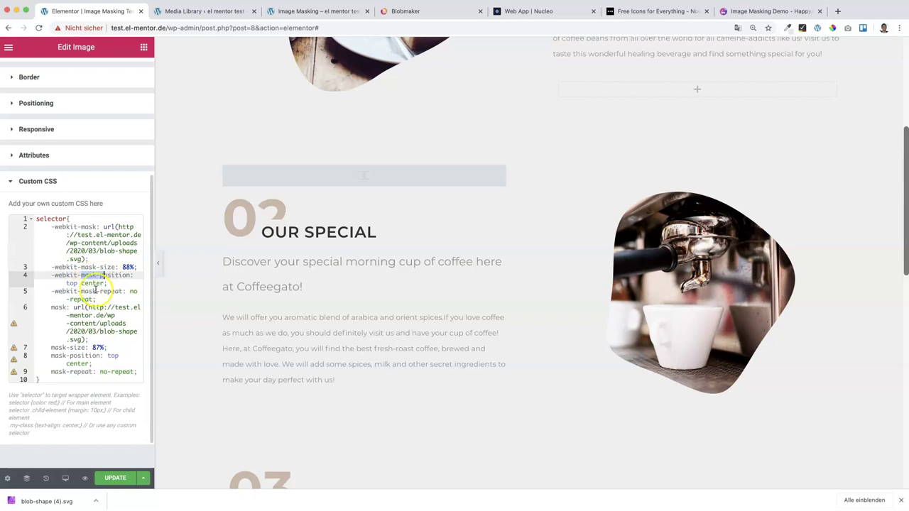
pyautogui.doubleClick(82, 299)
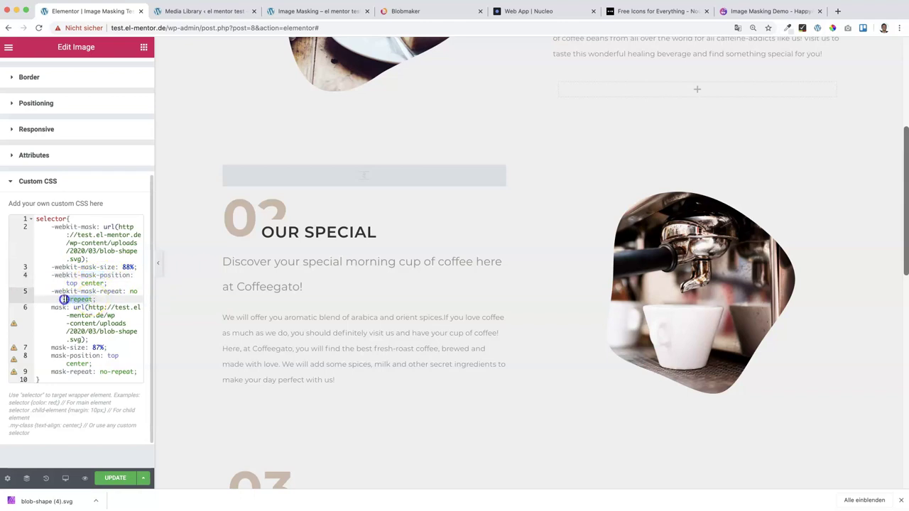
pyautogui.moveTo(64, 299); pyautogui.dragTo(137, 292)
pyautogui.click(71, 309)
pyautogui.moveTo(50, 307); pyautogui.dragTo(139, 370)
pyautogui.click(93, 267)
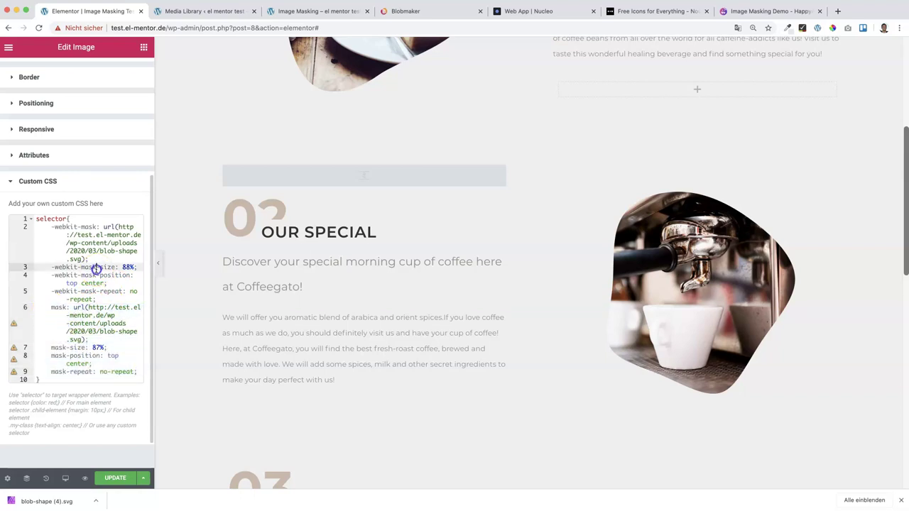
pyautogui.click(51, 228)
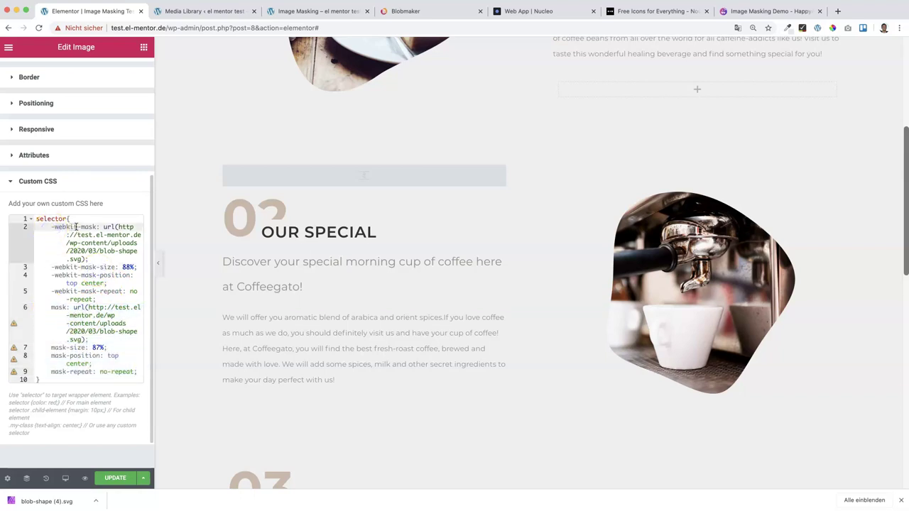
pyautogui.doubleClick(57, 226)
pyautogui.keyDown('shift'); pyautogui.click(50, 226); pyautogui.keyUp('shift')
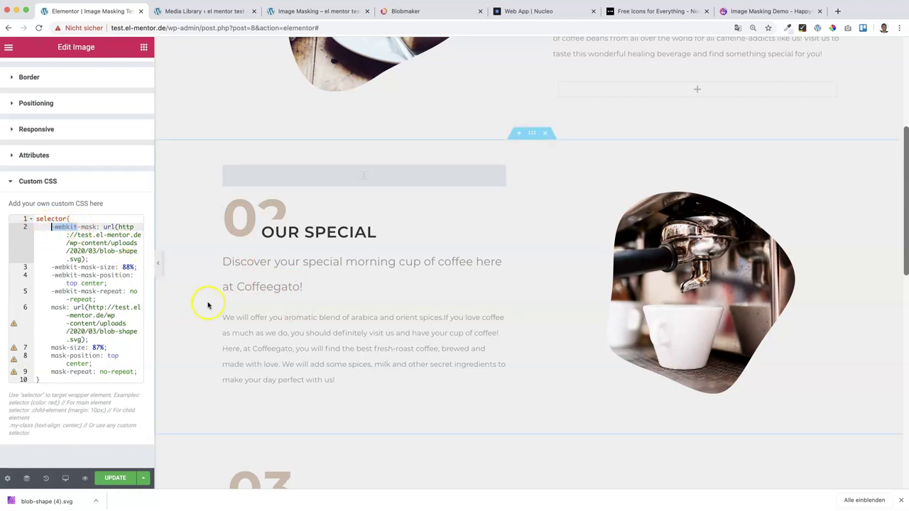
pyautogui.click(57, 228)
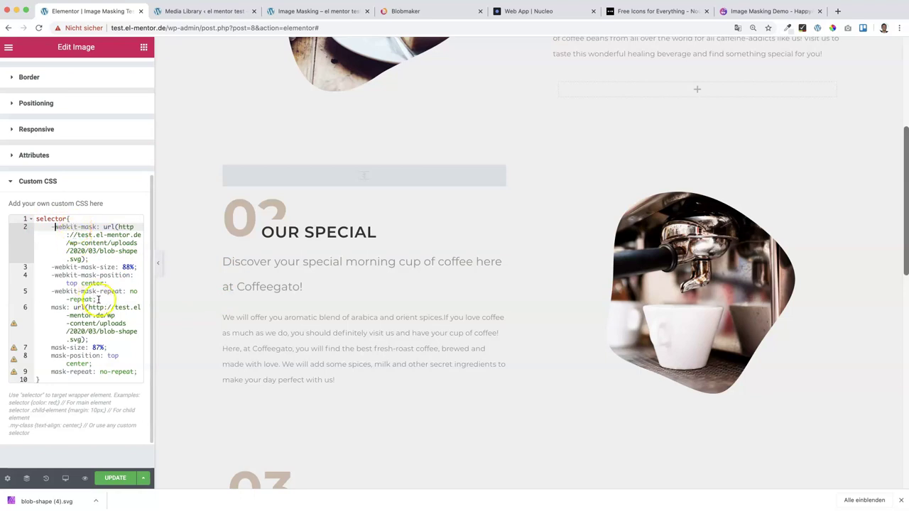
# Step: Try deleting the four -webkit-mask declarations from the coffee machine image's custom CSS, and undo the deletion
pyautogui.moveTo(99, 299); pyautogui.dragTo(25, 228)
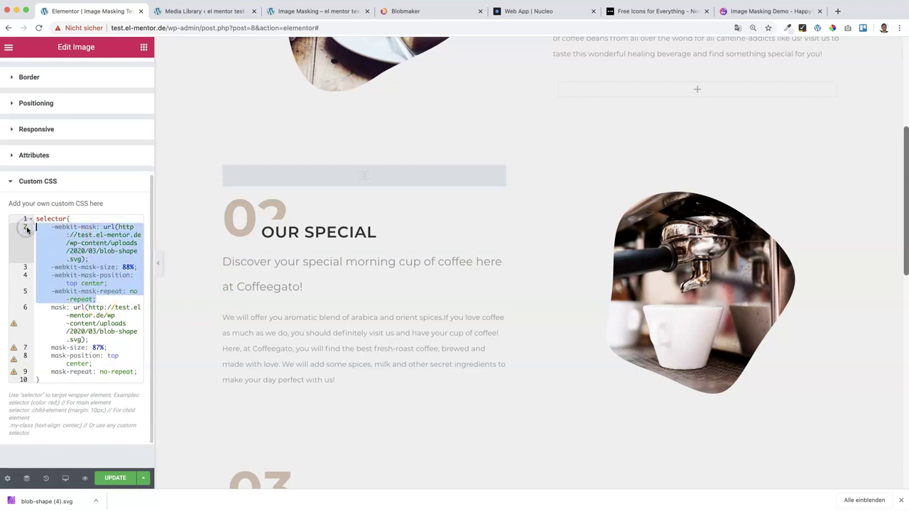
pyautogui.press('BackSpace')
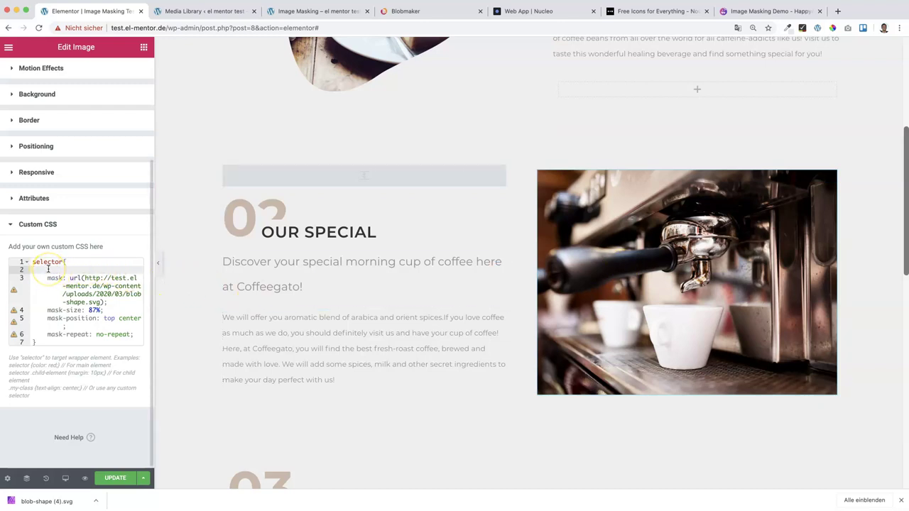
pyautogui.hotkey('ctrl', 'z')
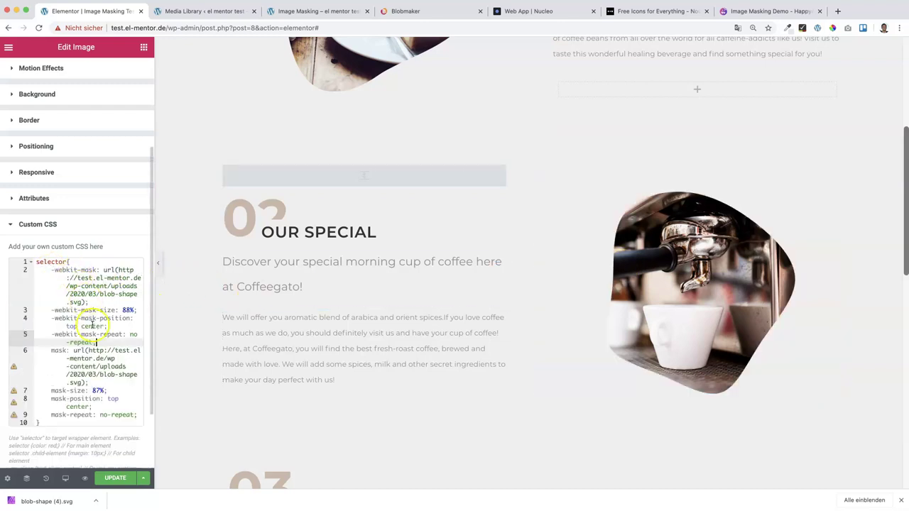
# Step: Review the full set of mask declarations in the custom CSS and the unmasked images in the Our Team section
pyautogui.scroll(-1, 98, 337)
pyautogui.scroll(-3, 98, 336)
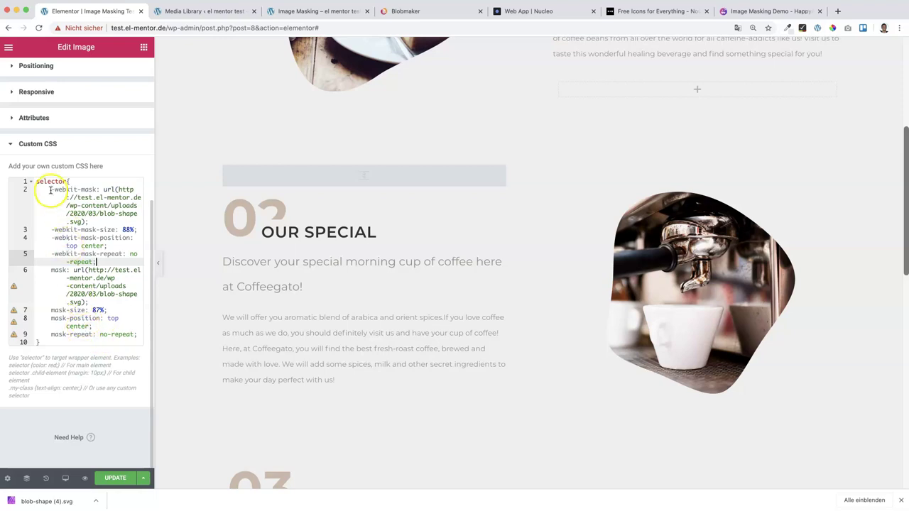
pyautogui.moveTo(53, 189); pyautogui.dragTo(138, 334)
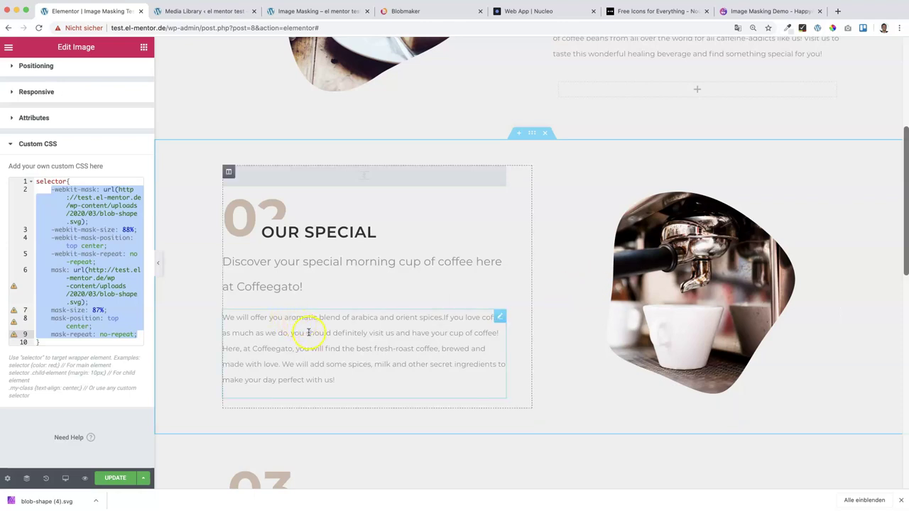
pyautogui.scroll(-5, 313, 335)
pyautogui.scroll(-1, 314, 336)
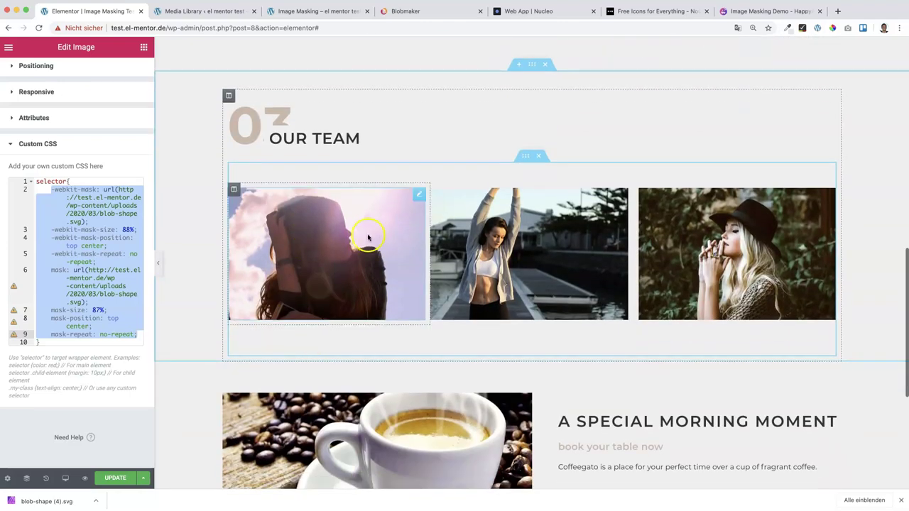
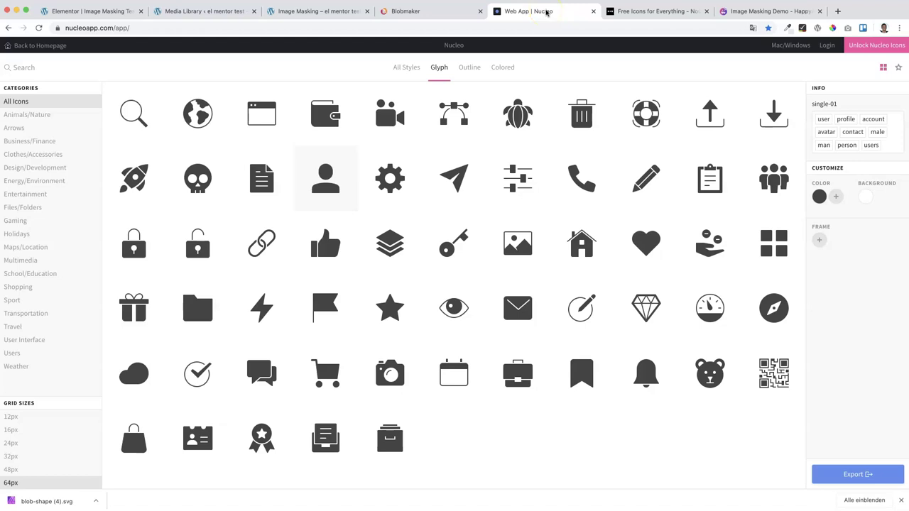
# Step: Look at The Noun Project's icon library, then return to the Nucleo web app with the 64px grid size
pyautogui.click(621, 13)
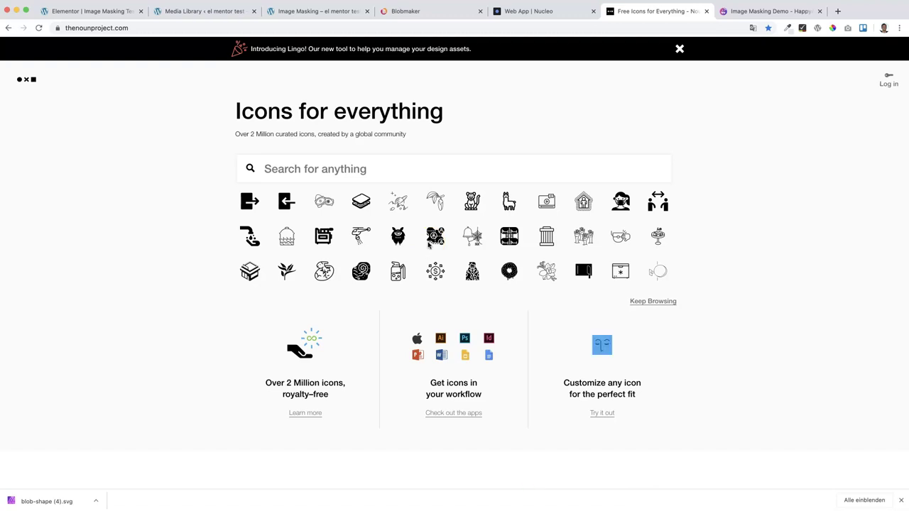
pyautogui.click(546, 12)
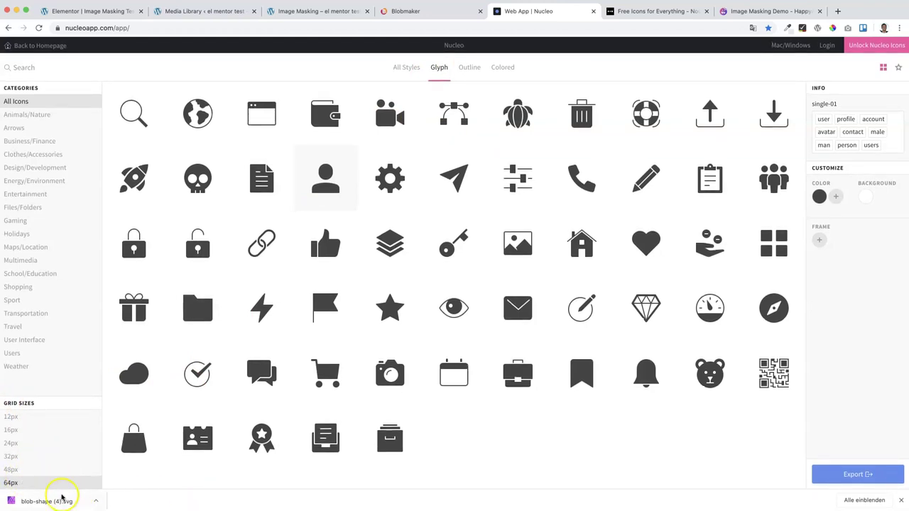
pyautogui.click(14, 484)
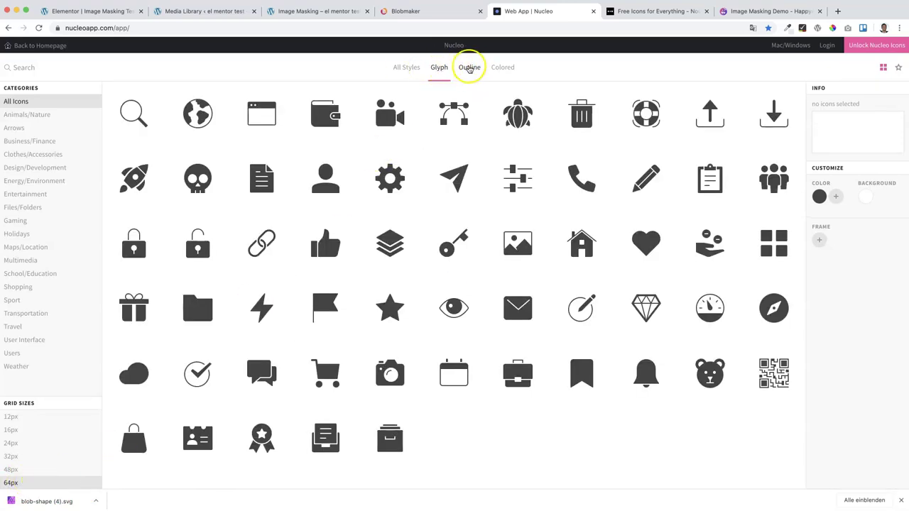
# Step: Compare Nucleo's Outline and Colored icon styles, return to Glyph and select the heart icon
pyautogui.click(468, 67)
pyautogui.click(500, 67)
pyautogui.click(439, 66)
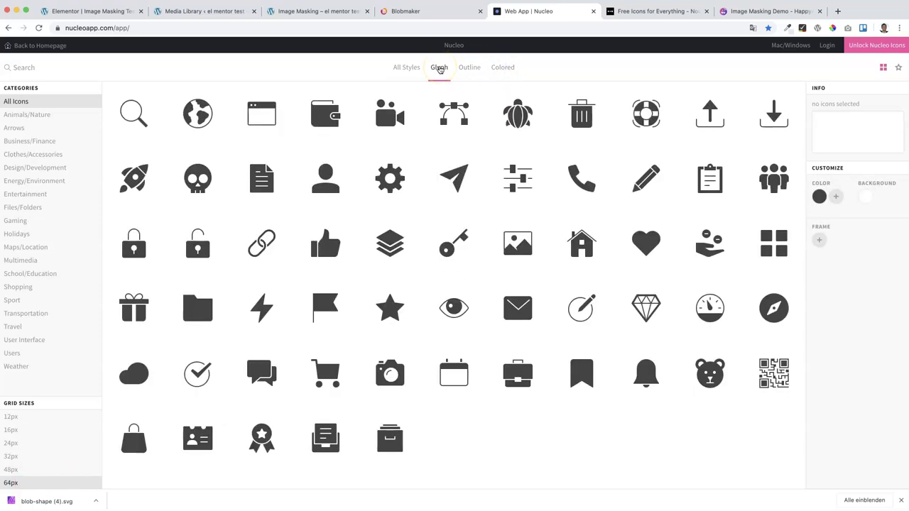
pyautogui.click(440, 69)
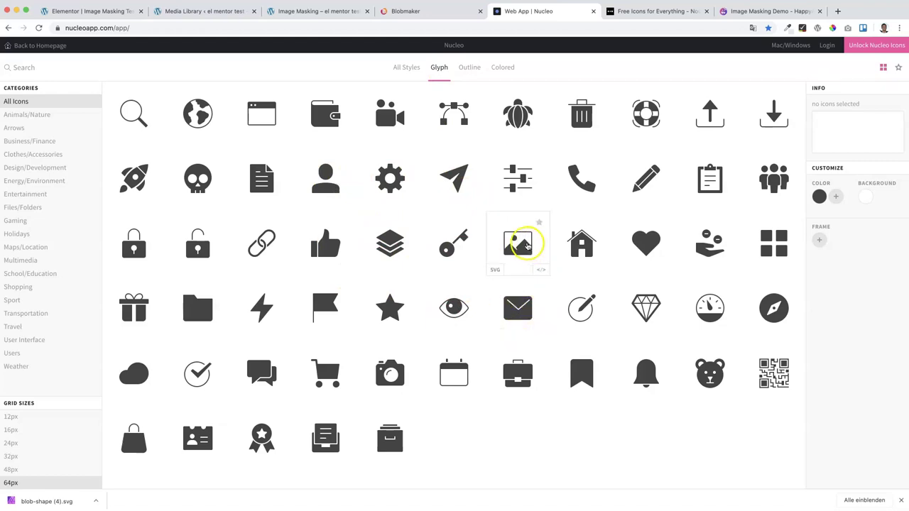
pyautogui.click(644, 242)
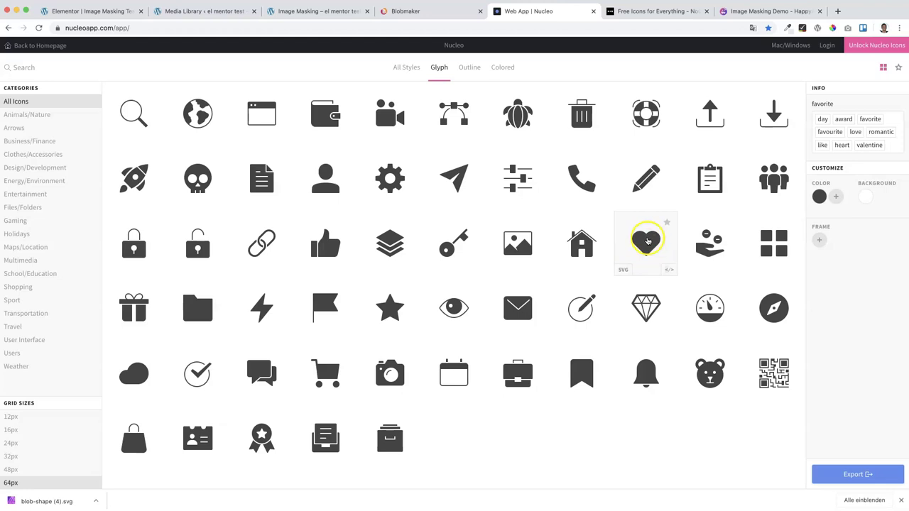
# Step: In the WordPress Media Library, replace the blob-shape details with those of favorite-glyph-64.svg and copy its file link
pyautogui.click(209, 11)
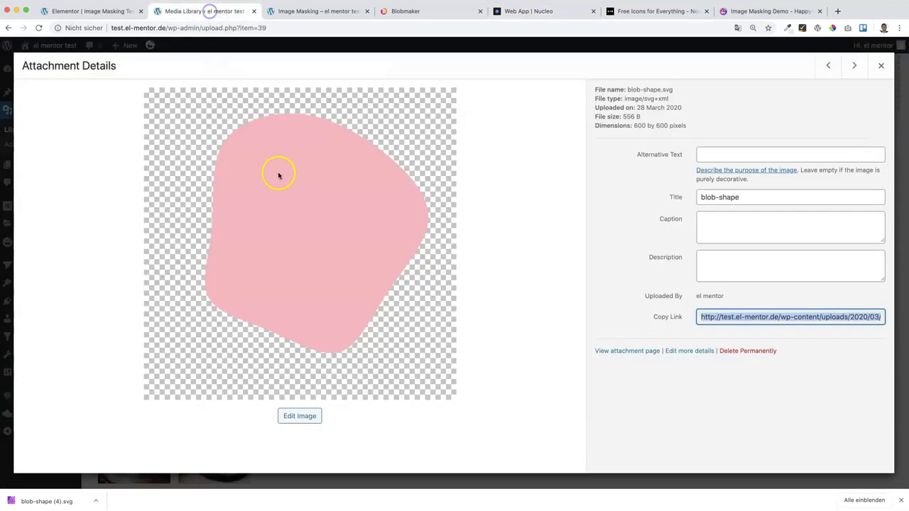
pyautogui.click(881, 64)
pyautogui.click(296, 366)
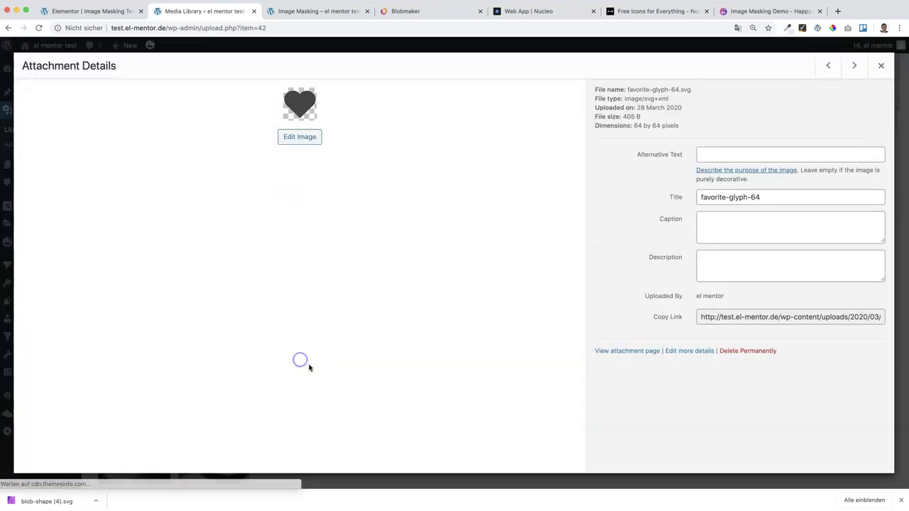
pyautogui.click(733, 319)
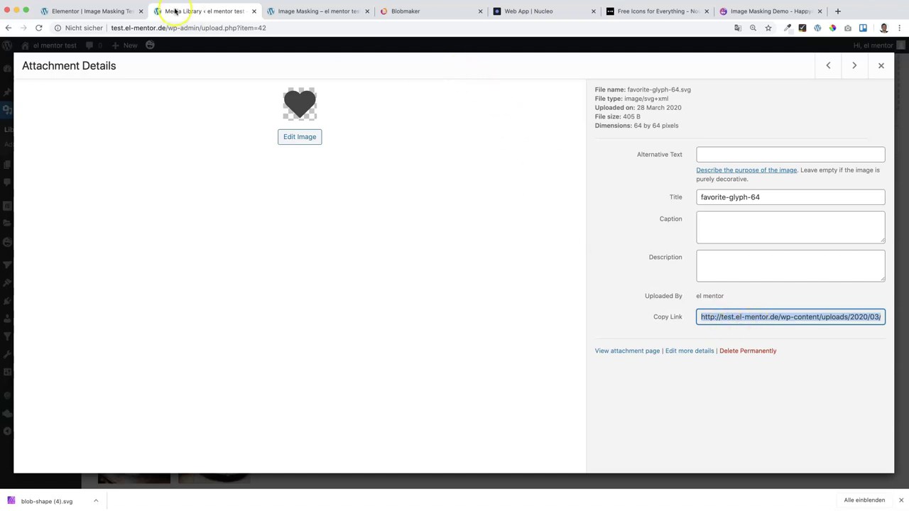
# Step: Return to the Elementor page and copy the complete custom CSS rule of the coffee machine image
pyautogui.click(75, 12)
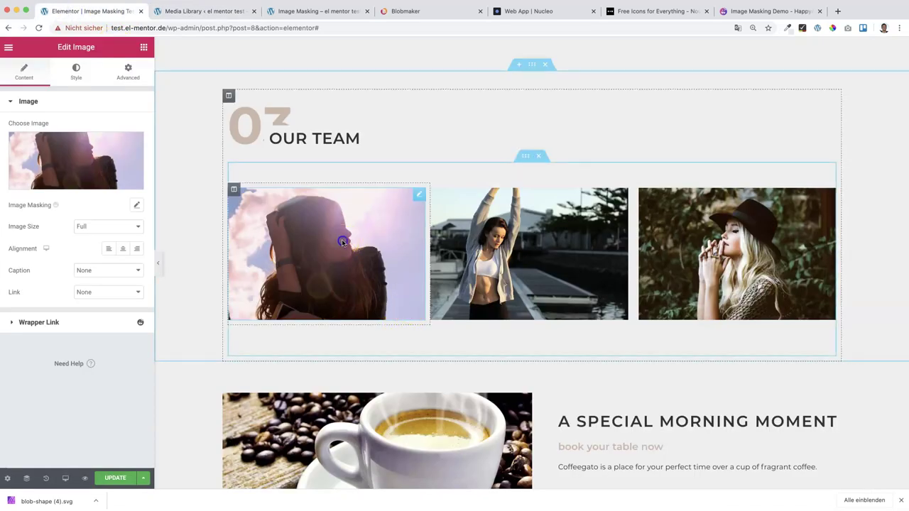
pyautogui.scroll(3, 504, 203)
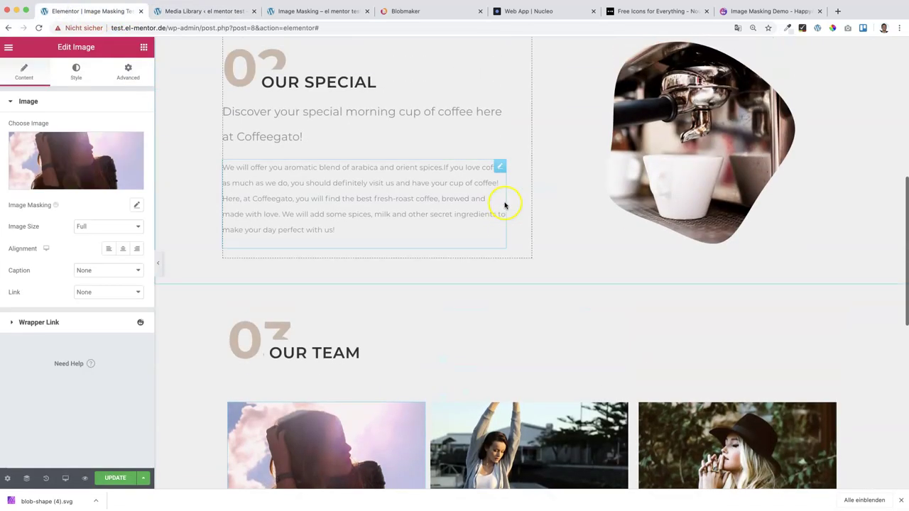
pyautogui.click(686, 169)
pyautogui.scroll(-4, 50, 309)
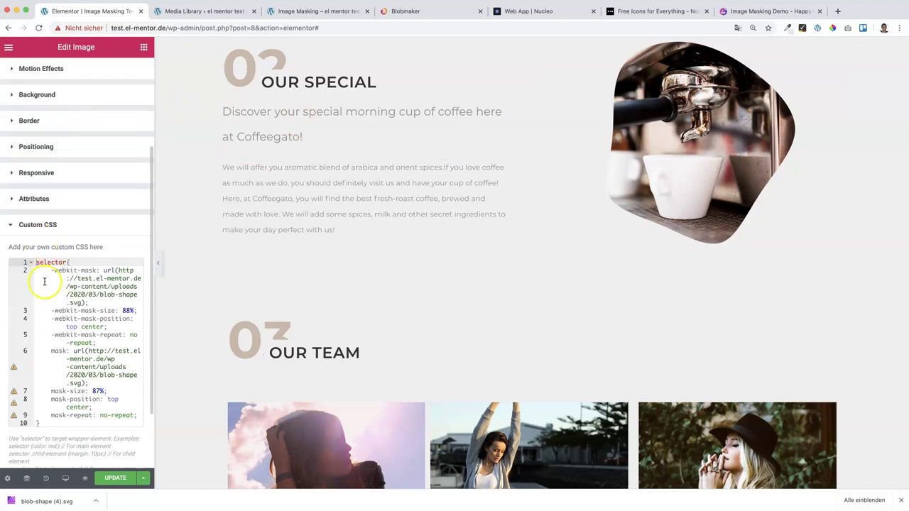
pyautogui.moveTo(35, 263); pyautogui.dragTo(78, 426)
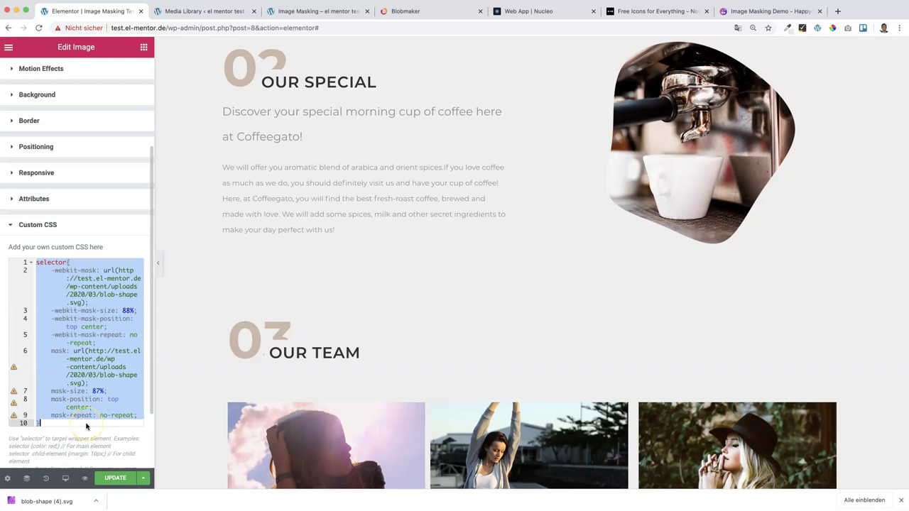
# Step: Paste the copied mask rule into the custom CSS of the first image under Our Team
pyautogui.scroll(-3, 418, 339)
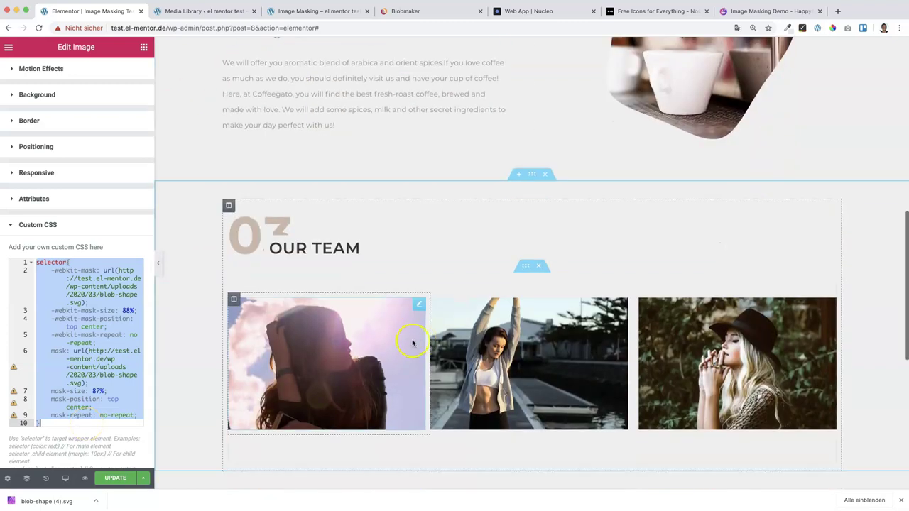
pyautogui.click(328, 350)
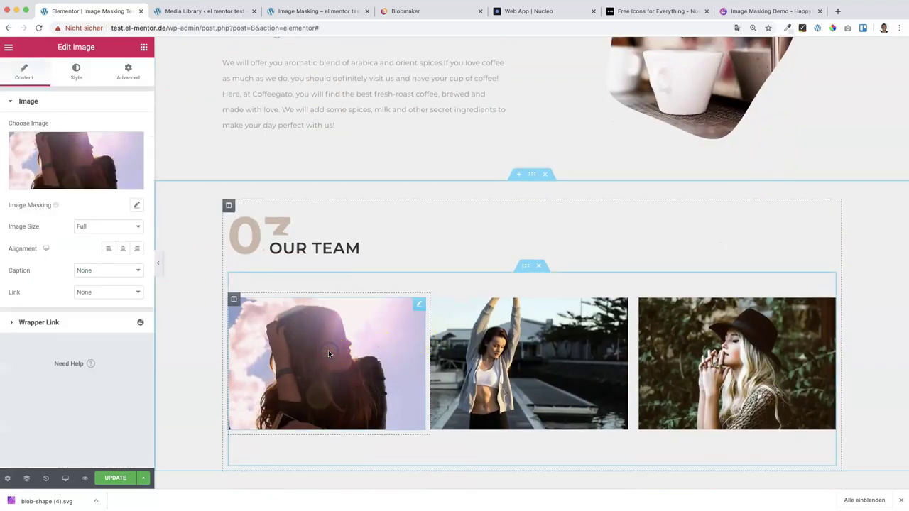
pyautogui.click(128, 72)
pyautogui.scroll(-5, 86, 284)
pyautogui.click(50, 395)
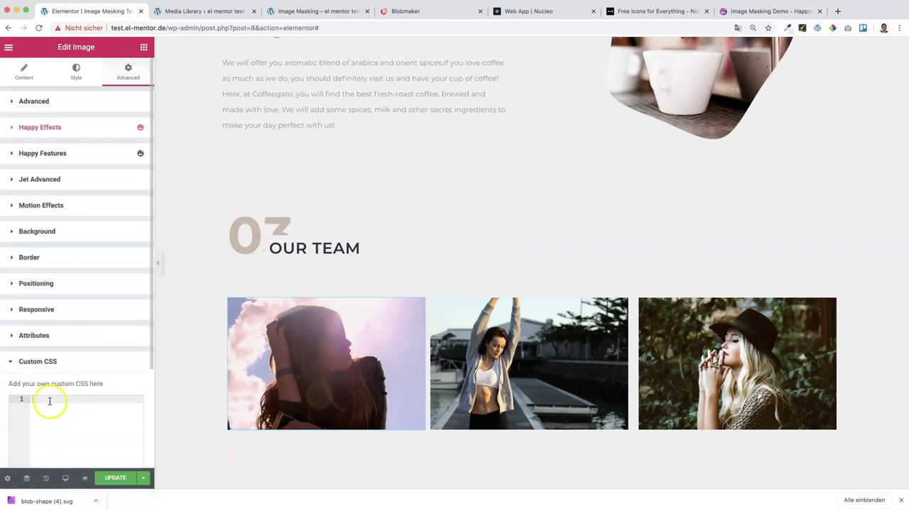
pyautogui.press('super+v')
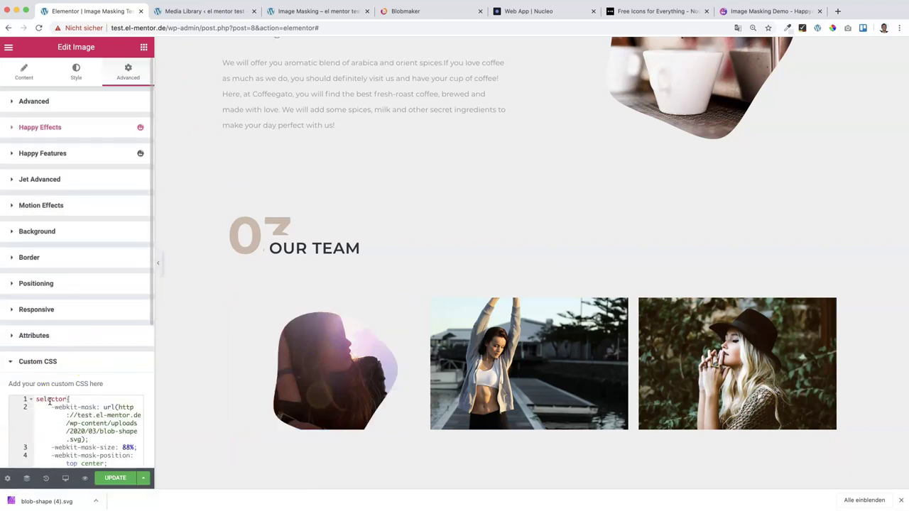
# Step: Replace both blob-shape.svg mask URLs in the first team image's custom CSS with the favorite-glyph-64.svg file link from the Media Library
pyautogui.scroll(-3, 90, 398)
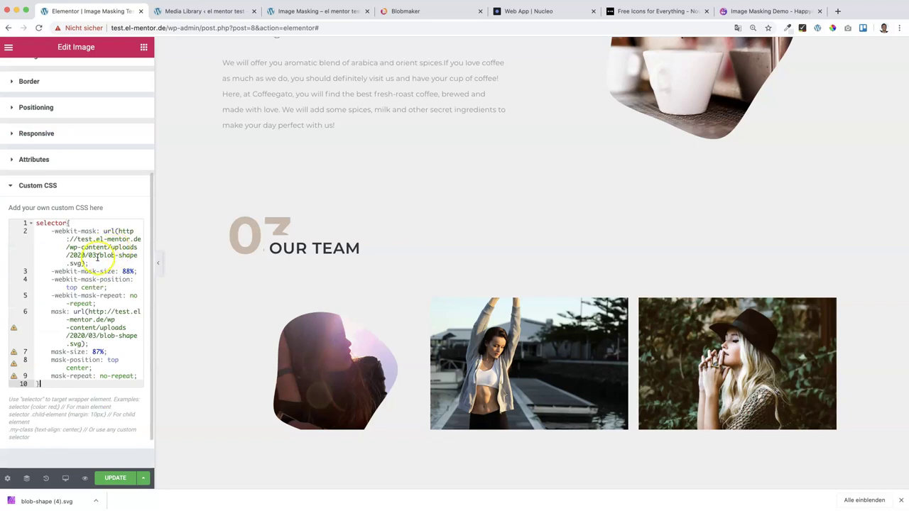
pyautogui.click(208, 12)
pyautogui.click(740, 319)
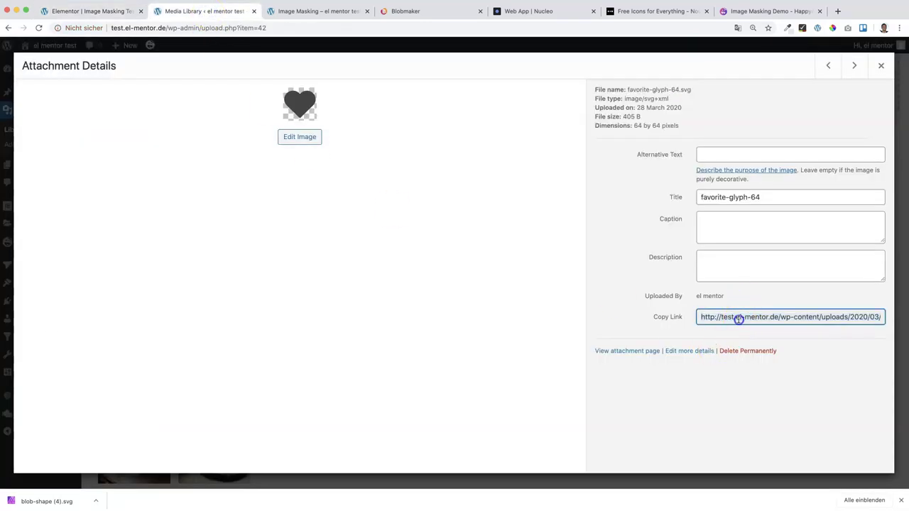
pyautogui.click(84, 11)
pyautogui.scroll(-1, 48, 311)
pyautogui.moveTo(88, 222); pyautogui.dragTo(119, 190)
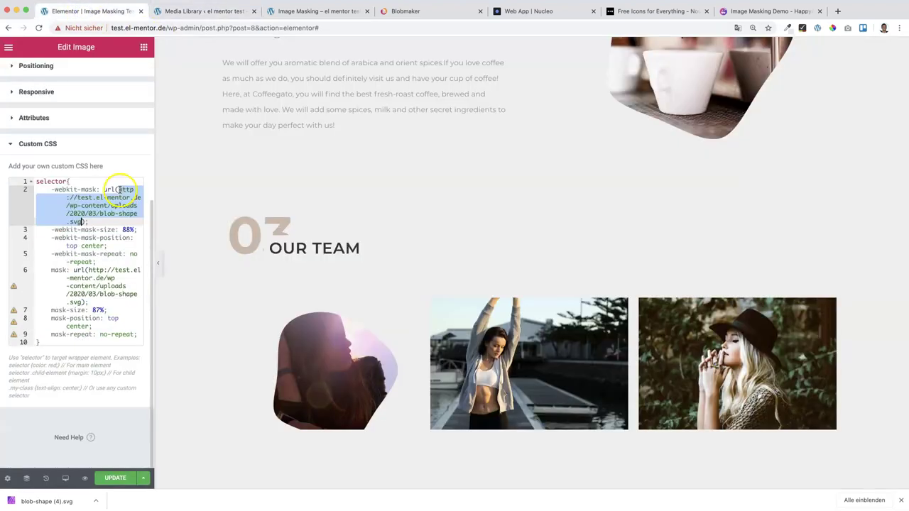
pyautogui.press('super+v')
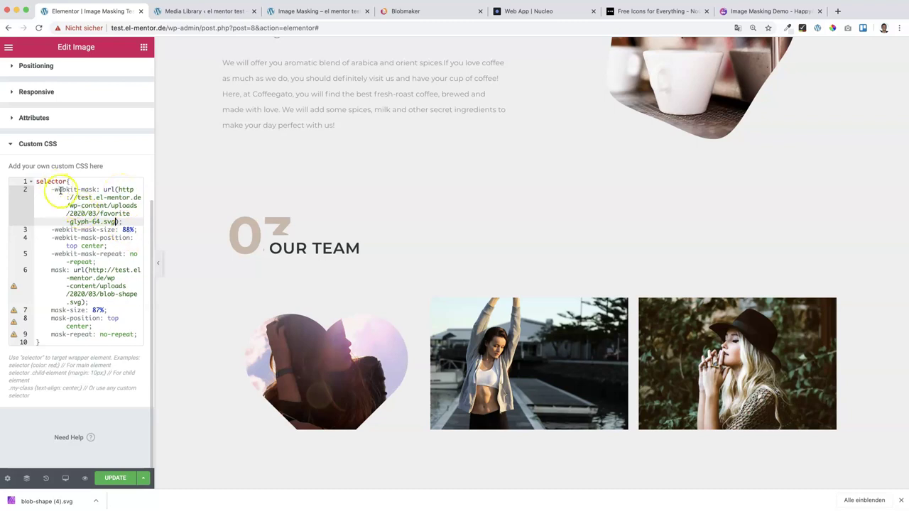
pyautogui.moveTo(89, 270); pyautogui.dragTo(78, 303)
pyautogui.press('super+v')
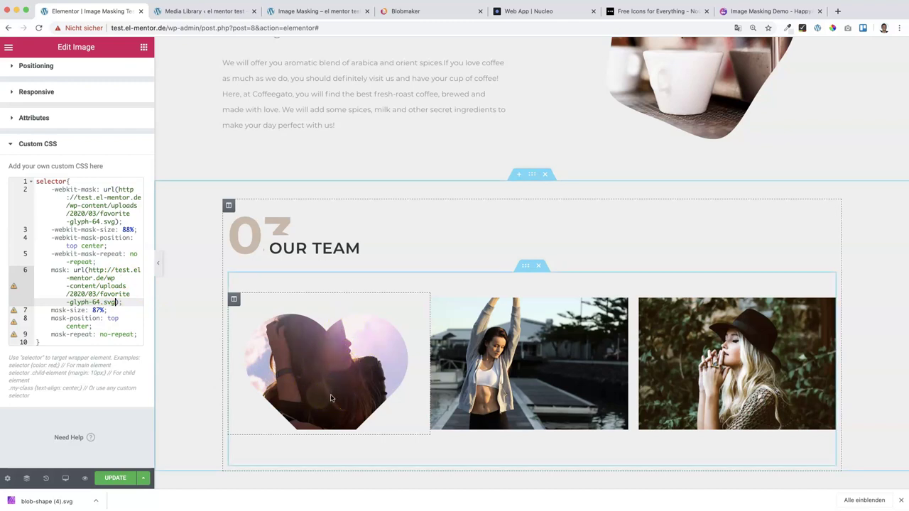
# Step: Set both the -webkit-mask-size and the mask-size of the first team image to 70%
pyautogui.doubleClick(128, 229)
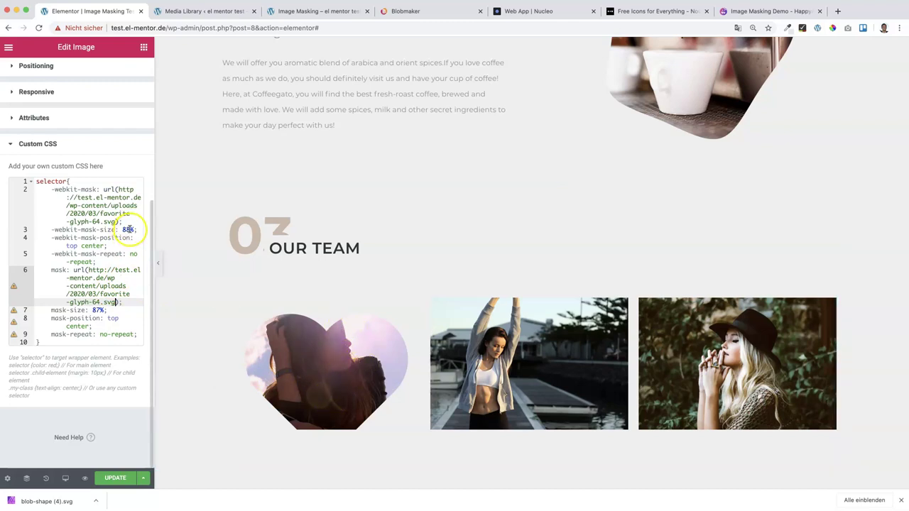
pyautogui.doubleClick(123, 230)
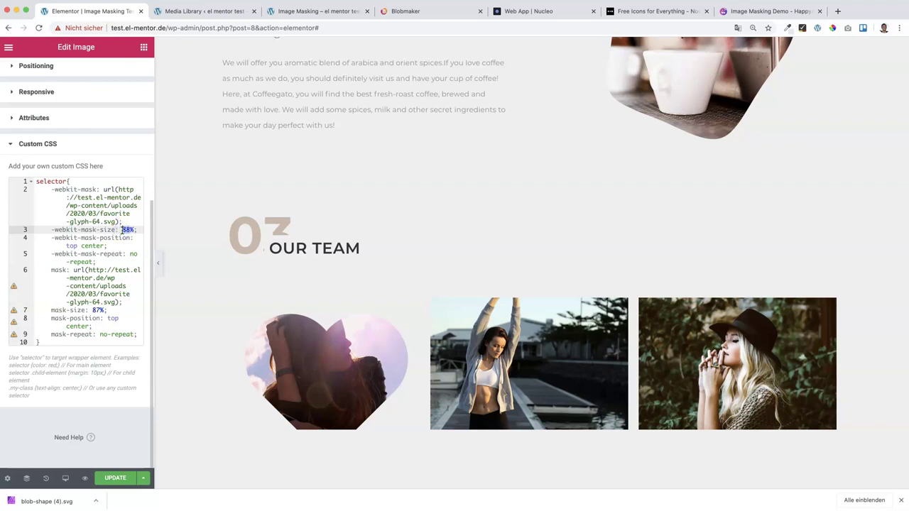
pyautogui.write('75')
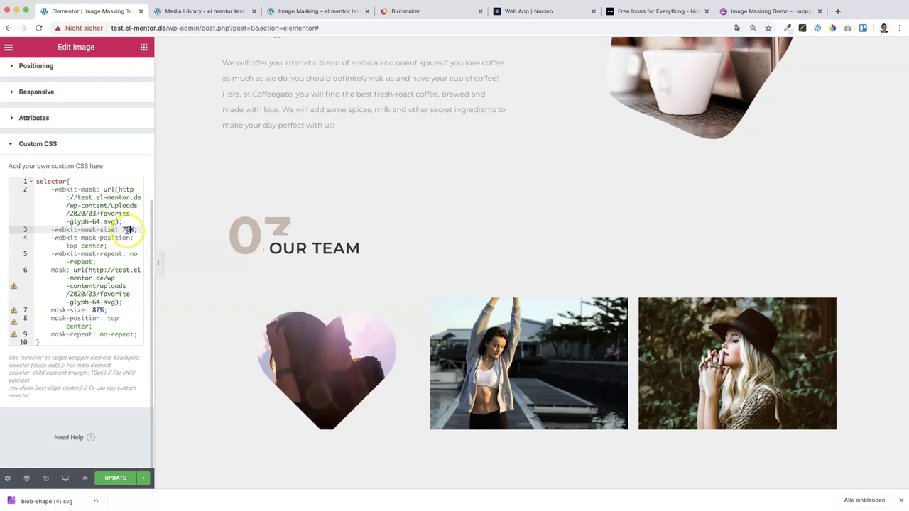
pyautogui.write('70')
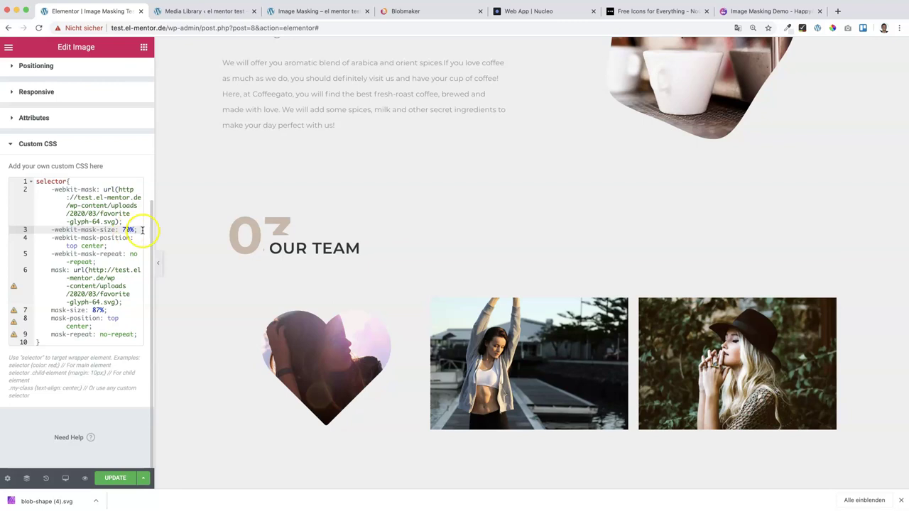
pyautogui.doubleClick(98, 310)
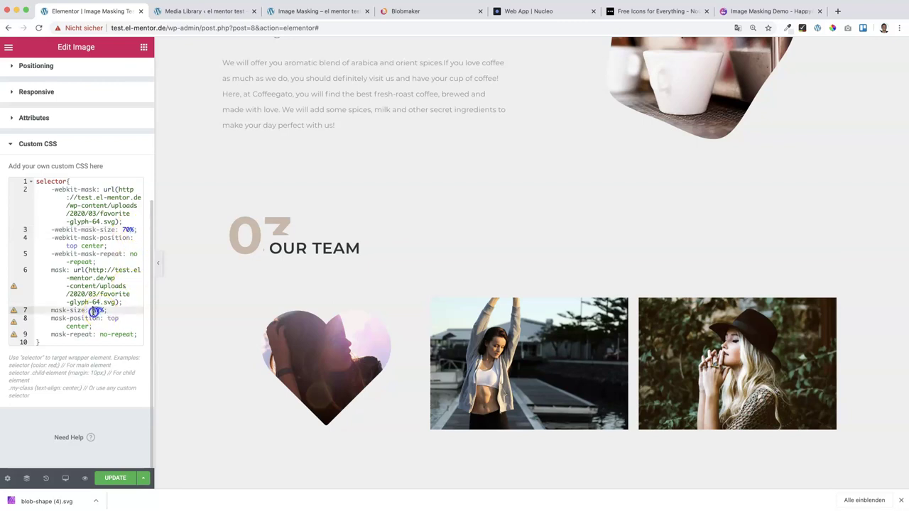
pyautogui.write('70')
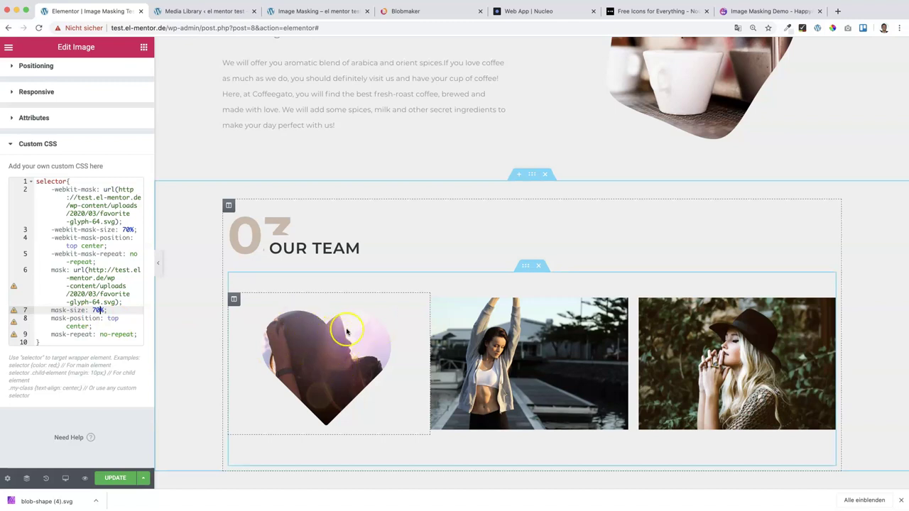
# Step: Copy the first team image and paste its style onto the second and third team images
pyautogui.rightClick(419, 304)
pyautogui.click(435, 326)
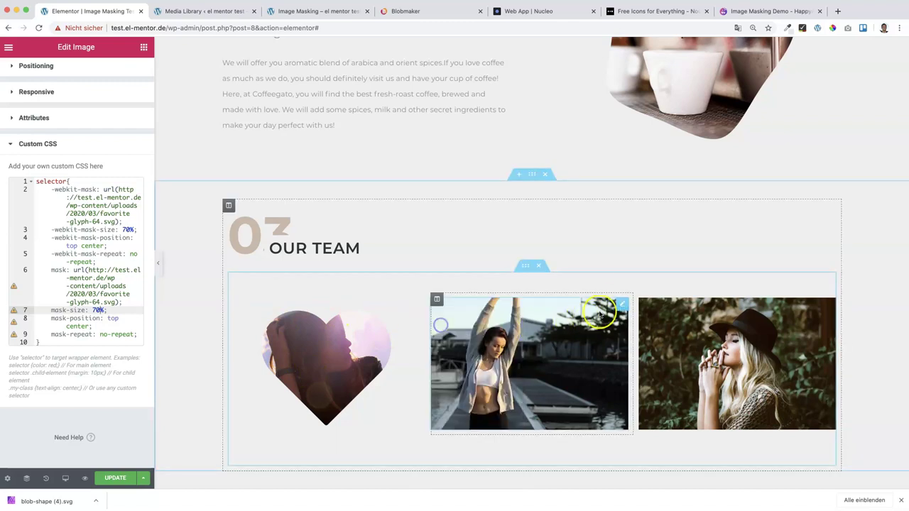
pyautogui.rightClick(617, 302)
pyautogui.click(654, 356)
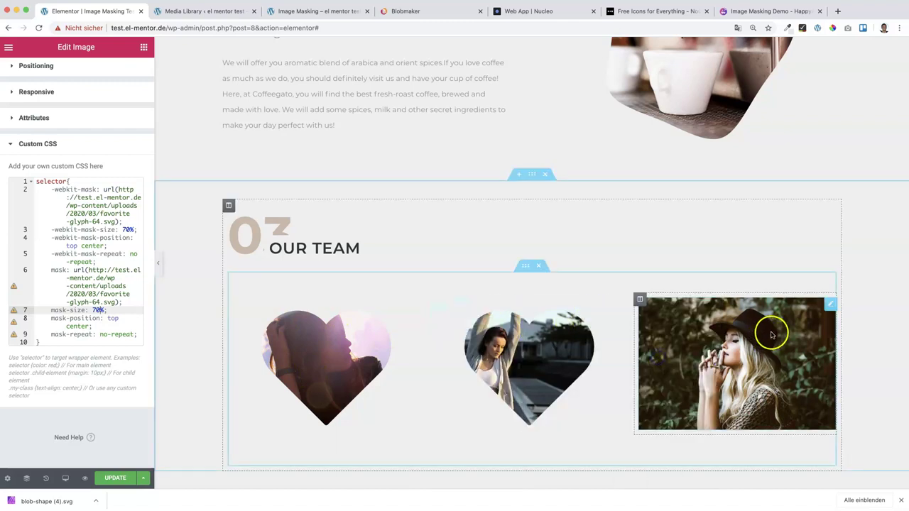
pyautogui.rightClick(831, 306)
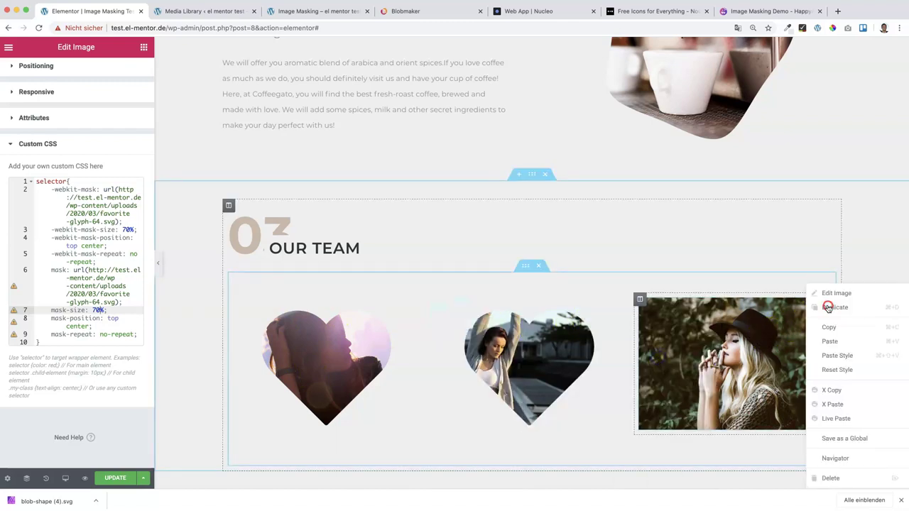
pyautogui.click(840, 356)
# Step: Look at the image-filled Coffee text on the finished Image Masking page, then return to the Elementor editor
pyautogui.scroll(-4, 556, 397)
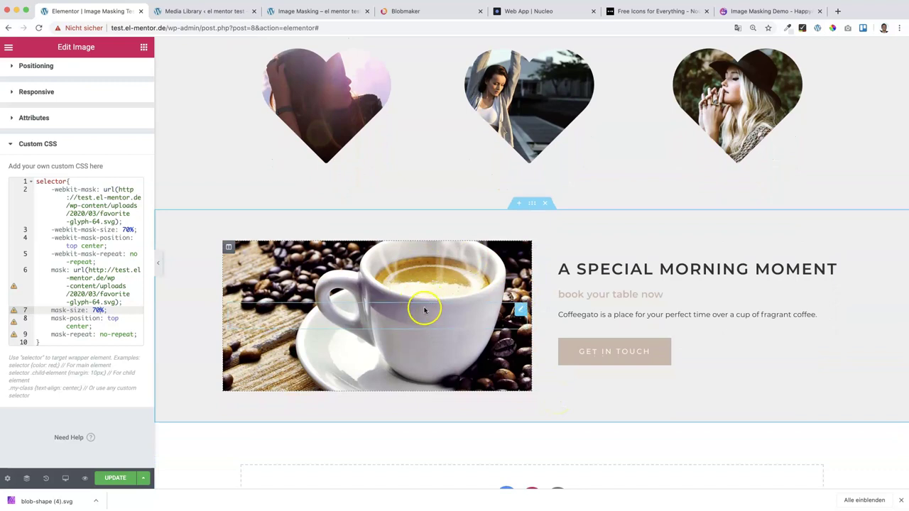
pyautogui.click(307, 11)
pyautogui.scroll(-15, 475, 365)
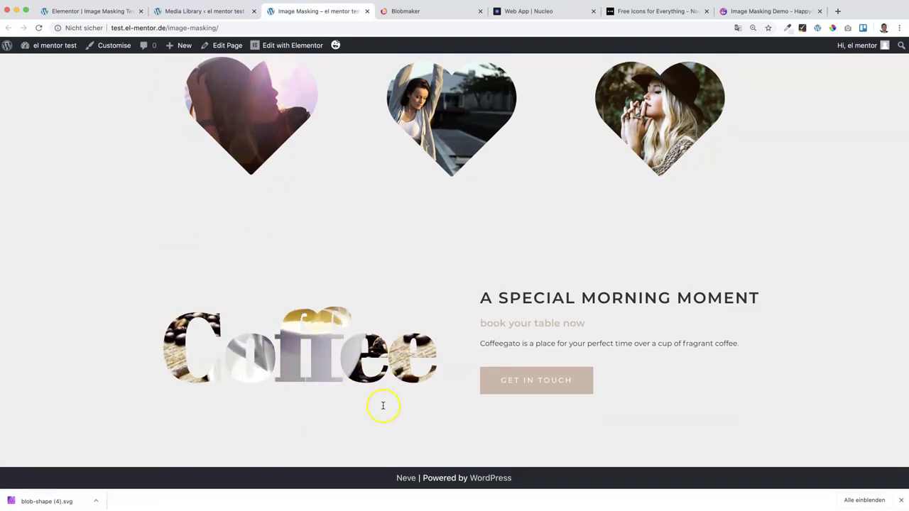
pyautogui.click(86, 7)
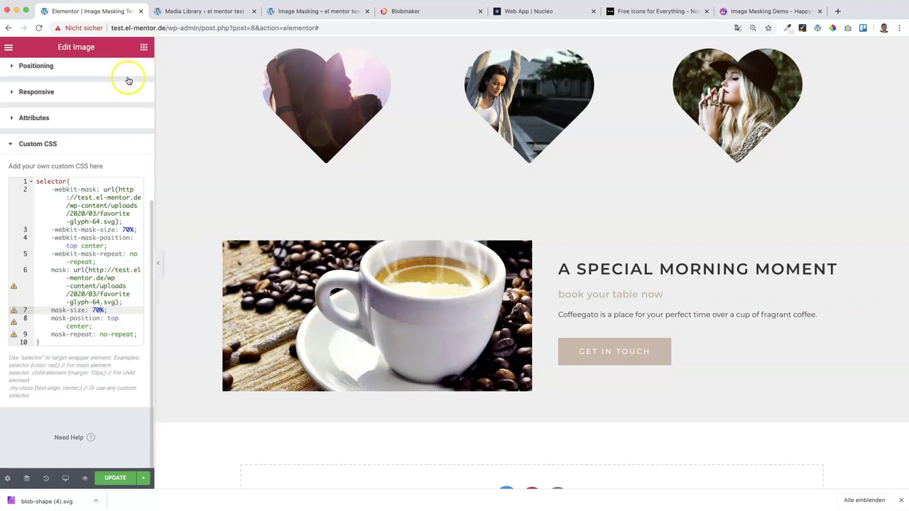
# Step: Add a Heading widget to the coffee cup column with the title "Coffee" and centre alignment
pyautogui.scroll(10, 146, 160)
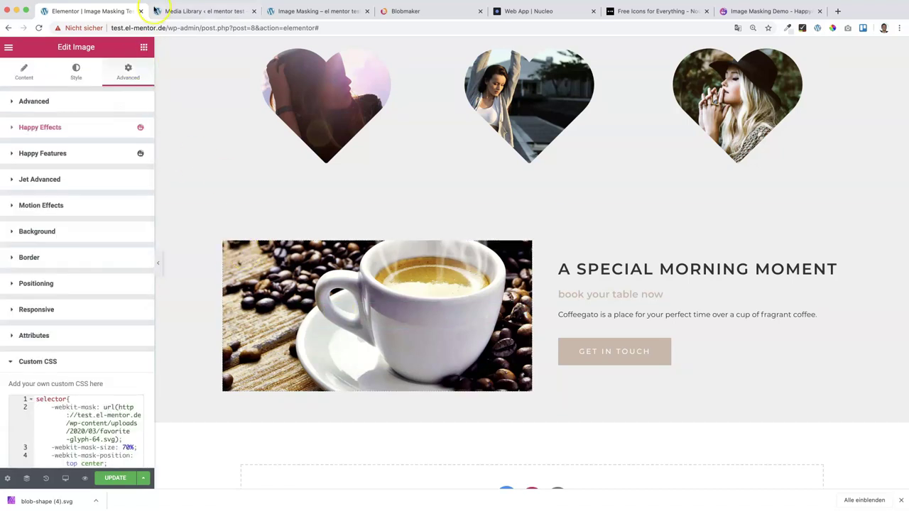
pyautogui.click(144, 47)
pyautogui.moveTo(116, 145); pyautogui.dragTo(363, 323)
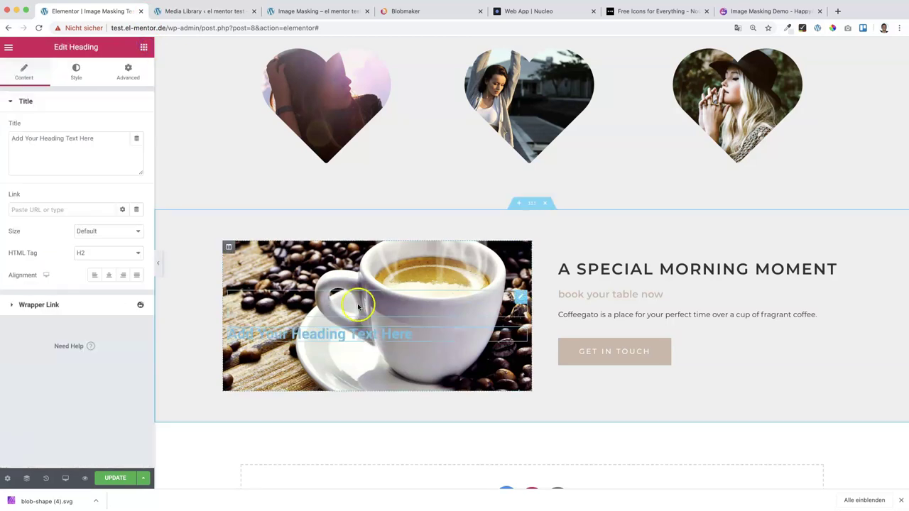
pyautogui.moveTo(99, 139); pyautogui.dragTo(13, 138)
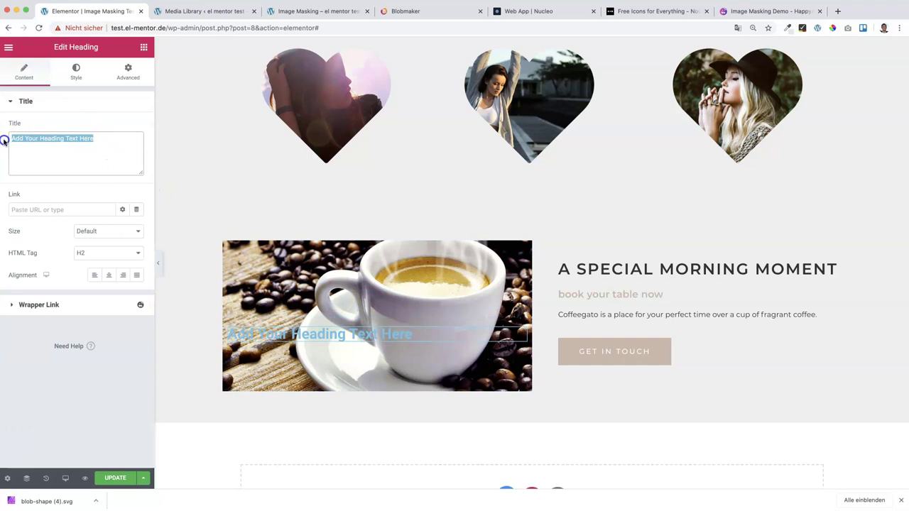
pyautogui.write('Coffee')
pyautogui.click(110, 276)
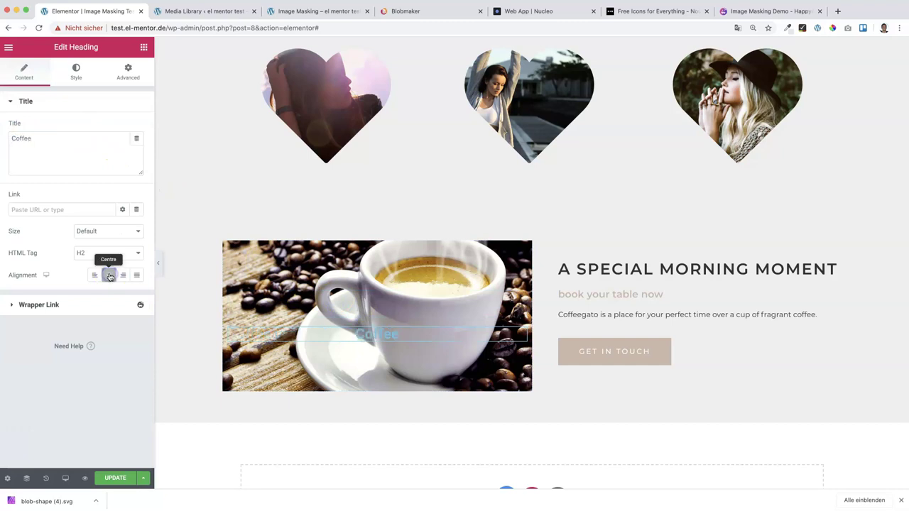
# Step: Set the Coffee heading's typography size to 180 px
pyautogui.click(75, 72)
pyautogui.click(132, 148)
pyautogui.moveTo(24, 224); pyautogui.dragTo(95, 228)
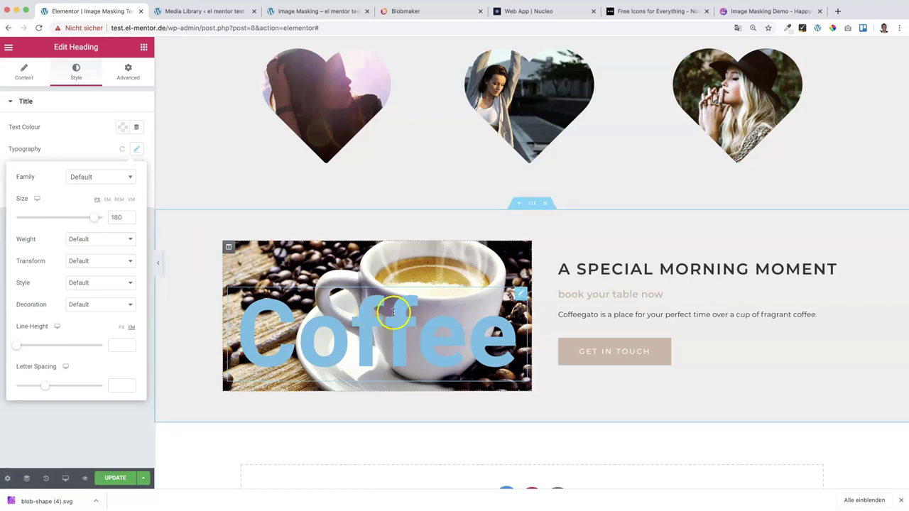
# Step: Delete the spacer above the Coffee heading and remove the background image from its column
pyautogui.rightClick(519, 260)
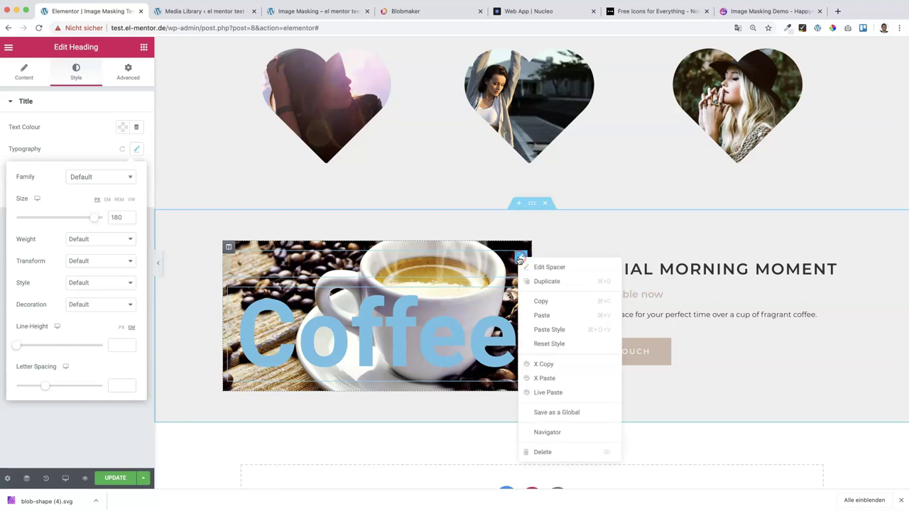
pyautogui.click(542, 452)
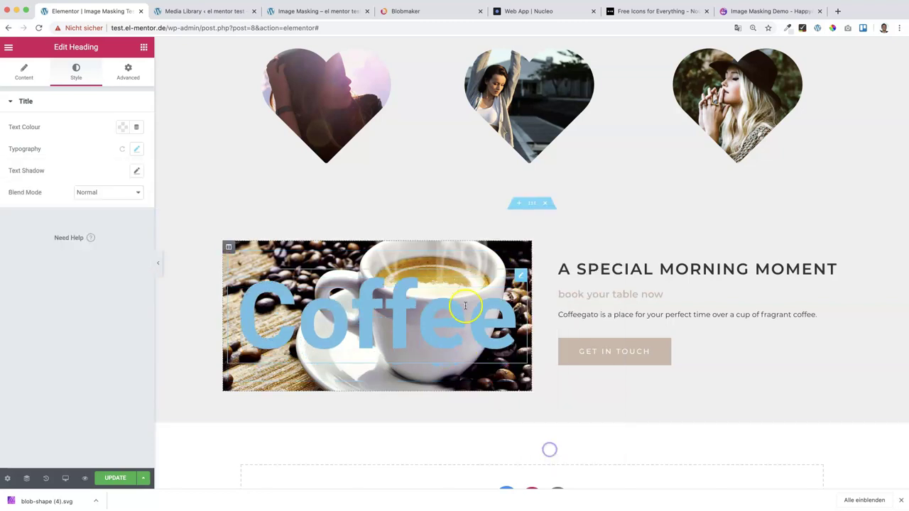
pyautogui.click(228, 247)
pyautogui.click(76, 71)
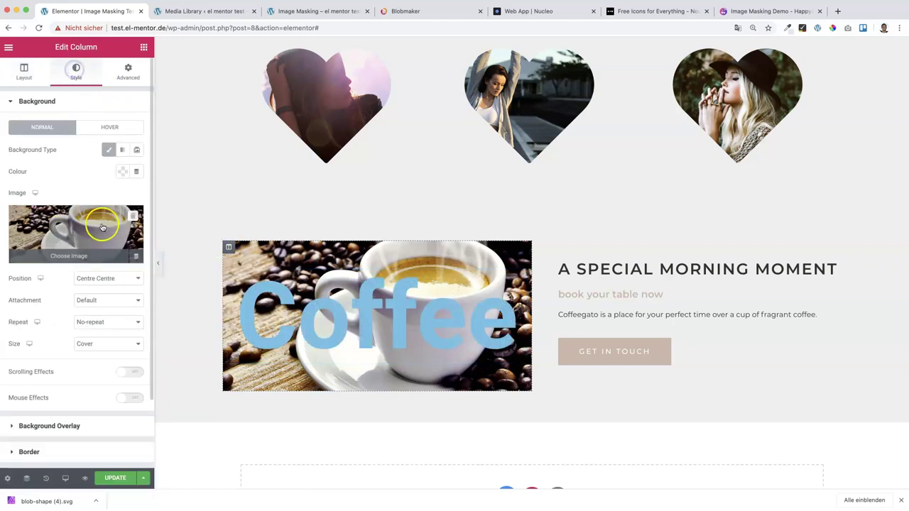
pyautogui.click(129, 217)
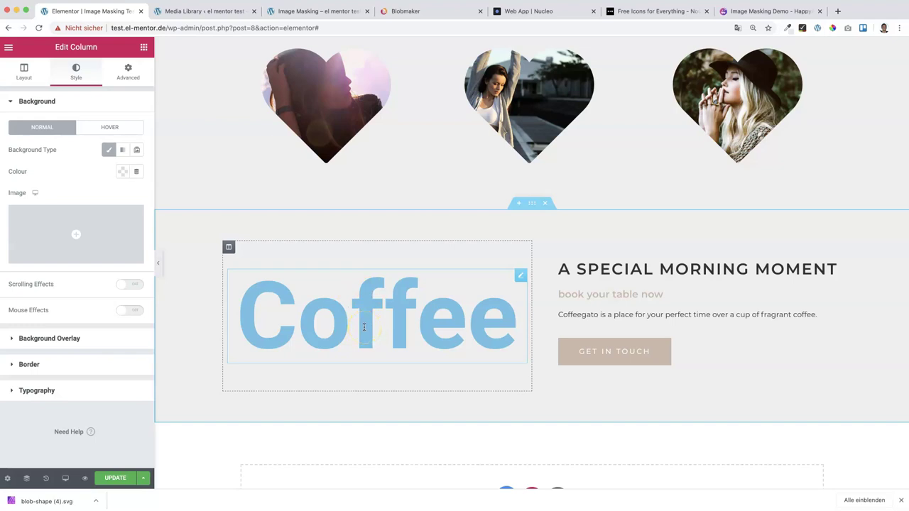
# Step: Add column custom CSS clipping f2.jpg at 80% size to the heading text, with a 1.5s transition to background position 0 50% on hover
pyautogui.click(129, 72)
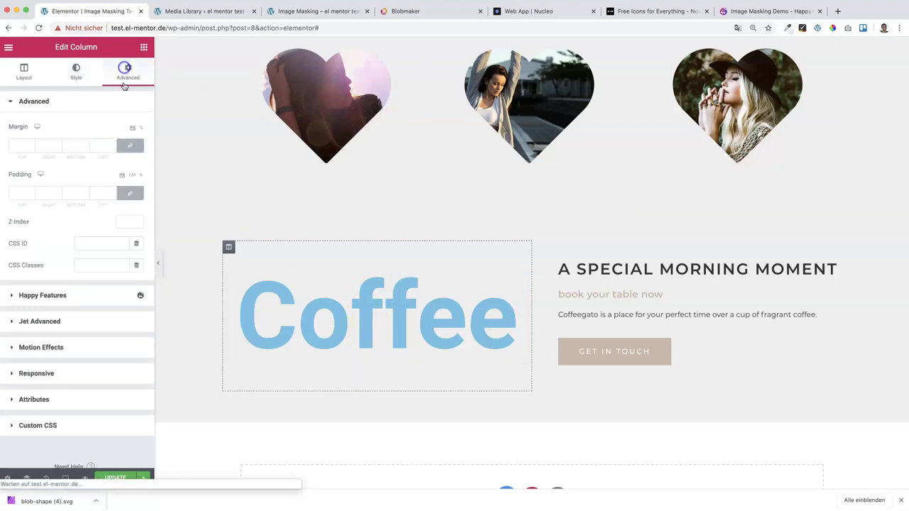
pyautogui.click(45, 426)
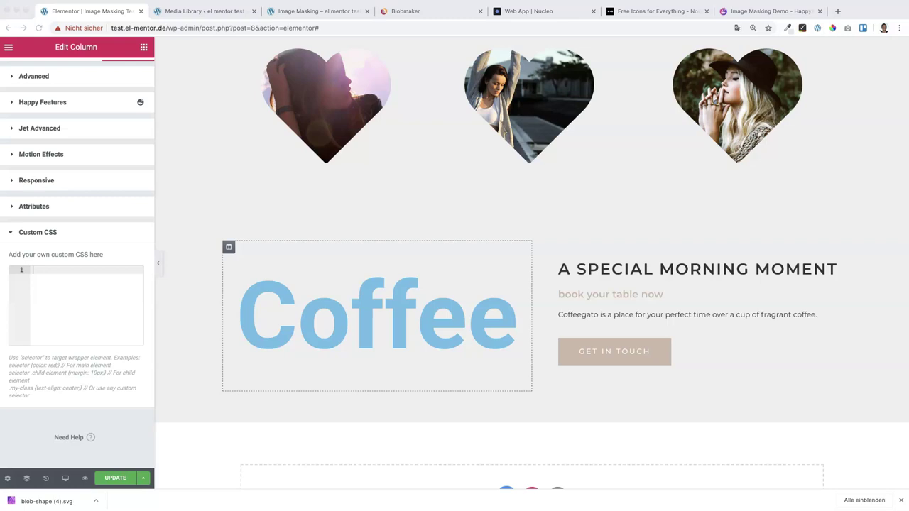
pyautogui.click(39, 269)
pyautogui.write('selector .elementor-heading-title{     background: url("http://test.el-mentor.de/wp-content/uploads/2020/03/f2.jpg");     background-position: 0 0;     background-size: 80%;     -webkit-background-clip: text;     -moz-background-clip: text;     -o-background-clip: text;     background-clip: text;     transition: background-position 1.5s; }  selector .elementor-heading-title:hover{     background-position: 0 50%; }')
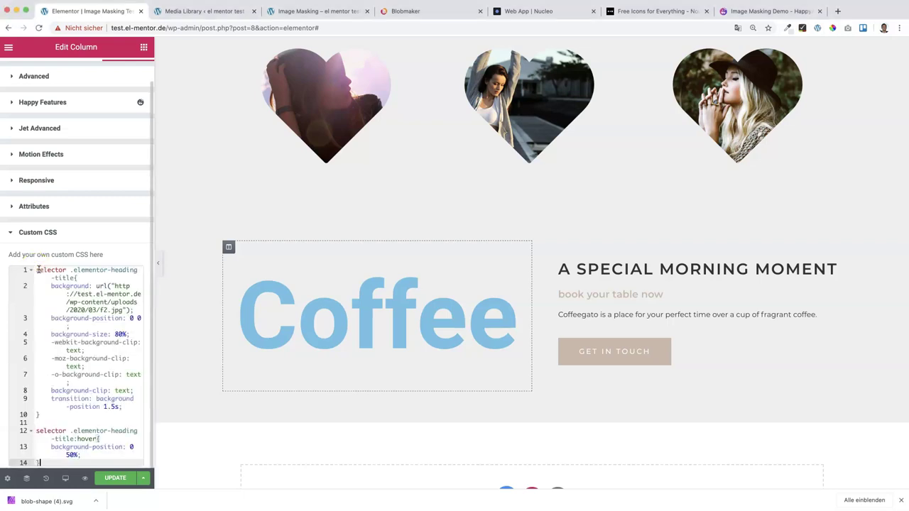
pyautogui.scroll(-3, 89, 314)
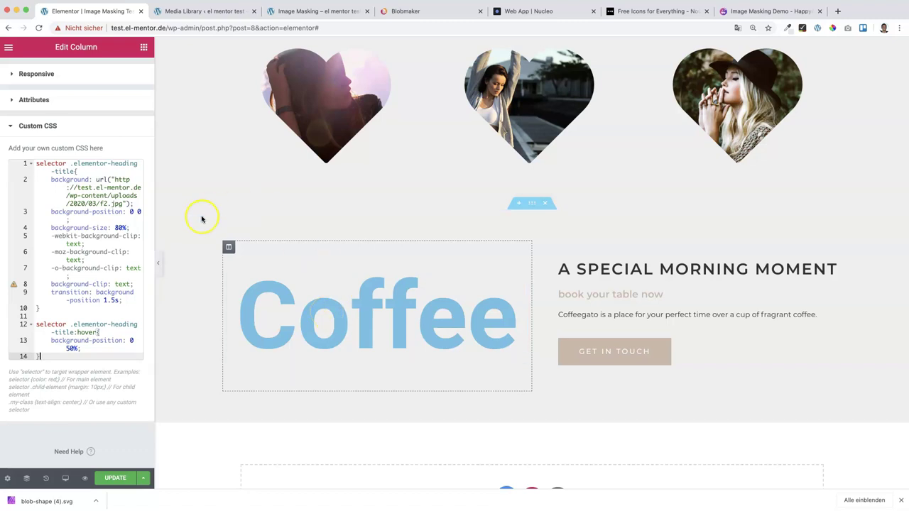
pyautogui.scroll(4, 112, 213)
pyautogui.click(76, 339)
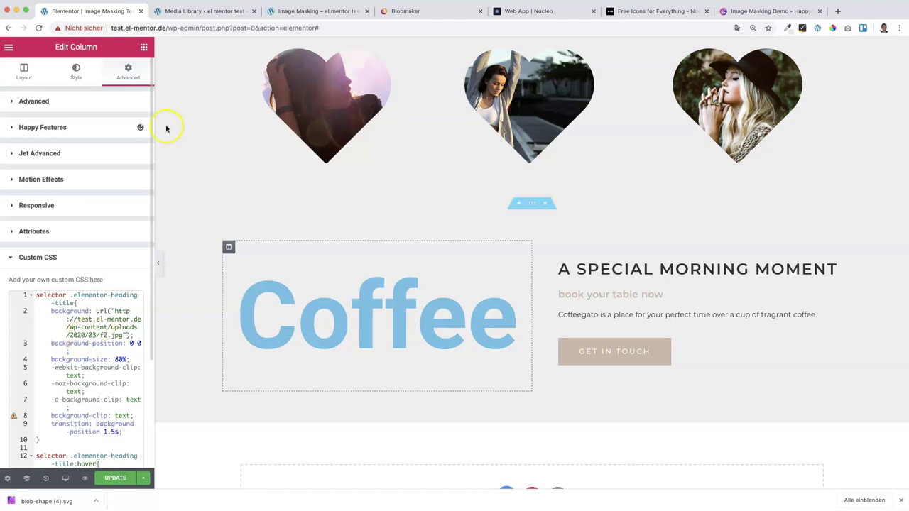
# Step: Set the Coffee heading's text colour to fully transparent, #02010100
pyautogui.click(76, 71)
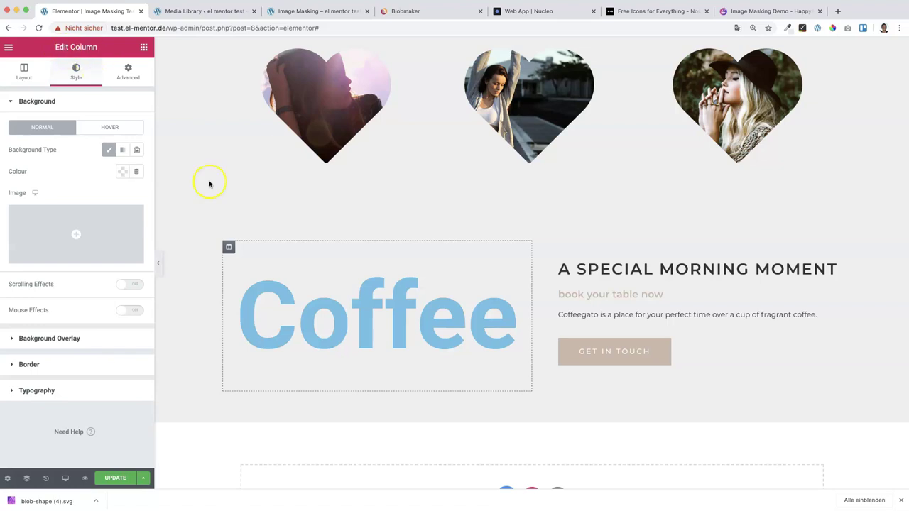
pyautogui.click(412, 323)
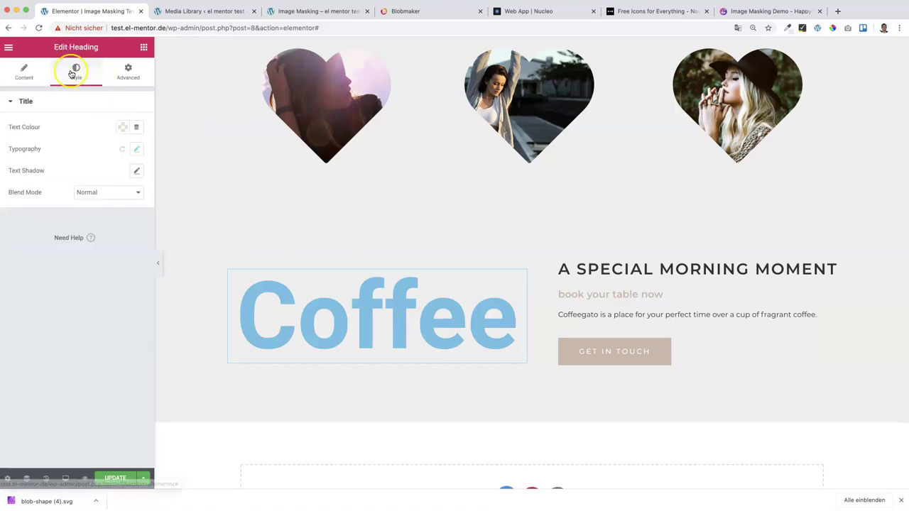
pyautogui.click(123, 127)
pyautogui.moveTo(188, 274); pyautogui.dragTo(56, 276)
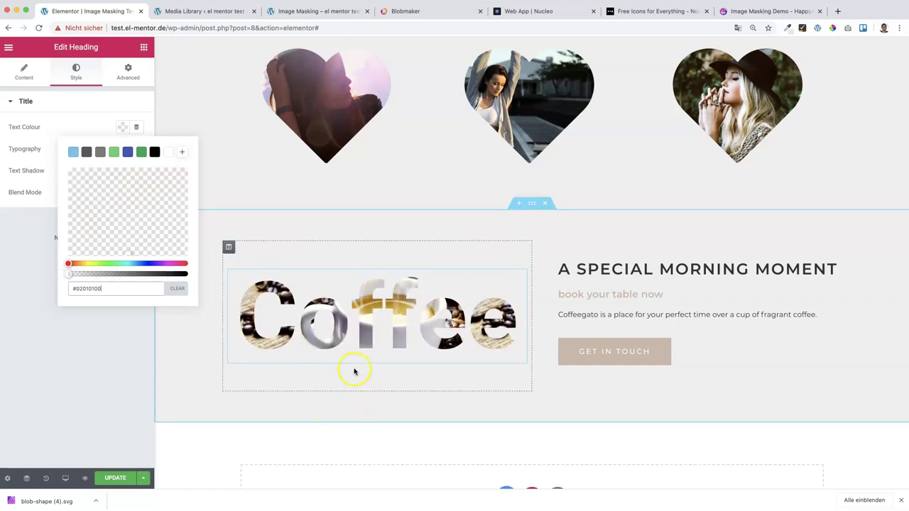
# Step: Review the Coffee heading's custom CSS, examining the transition rule and the .elementor-heading-title selector
pyautogui.click(130, 70)
pyautogui.click(54, 361)
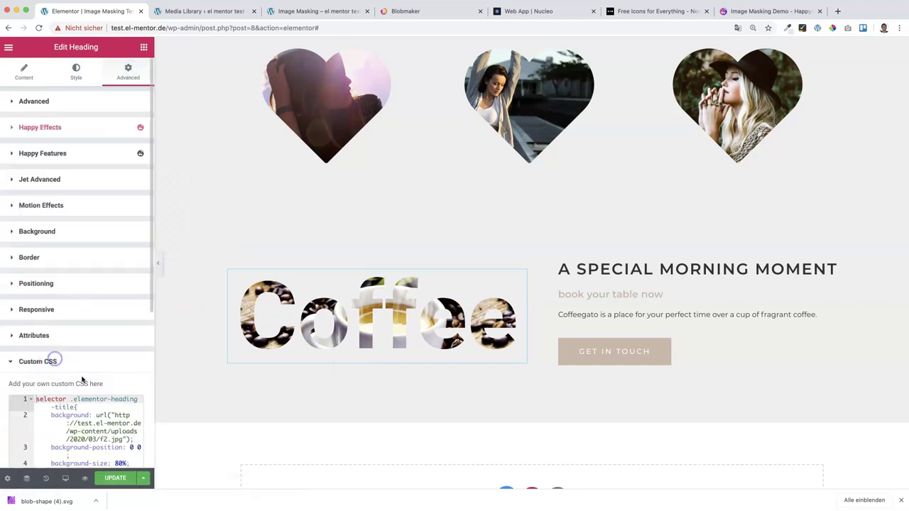
pyautogui.scroll(-6, 81, 380)
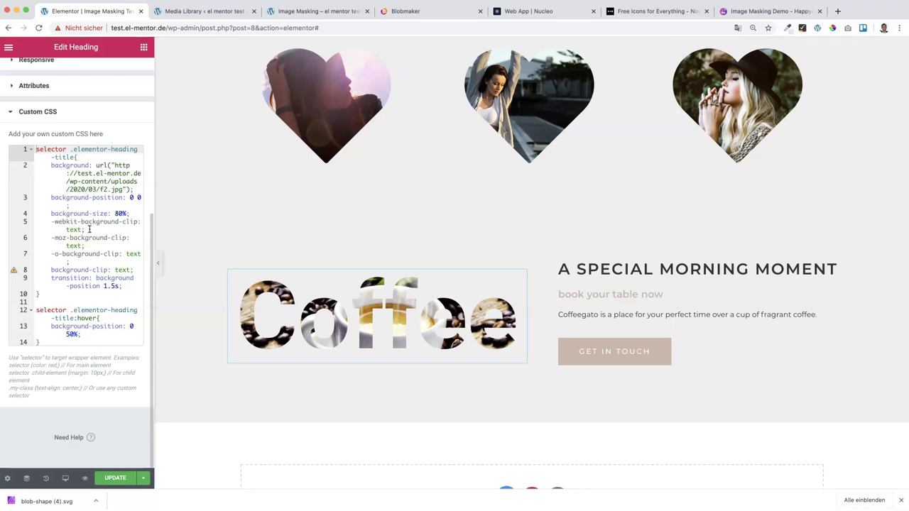
pyautogui.moveTo(52, 270); pyautogui.dragTo(90, 279)
pyautogui.scroll(2, 106, 252)
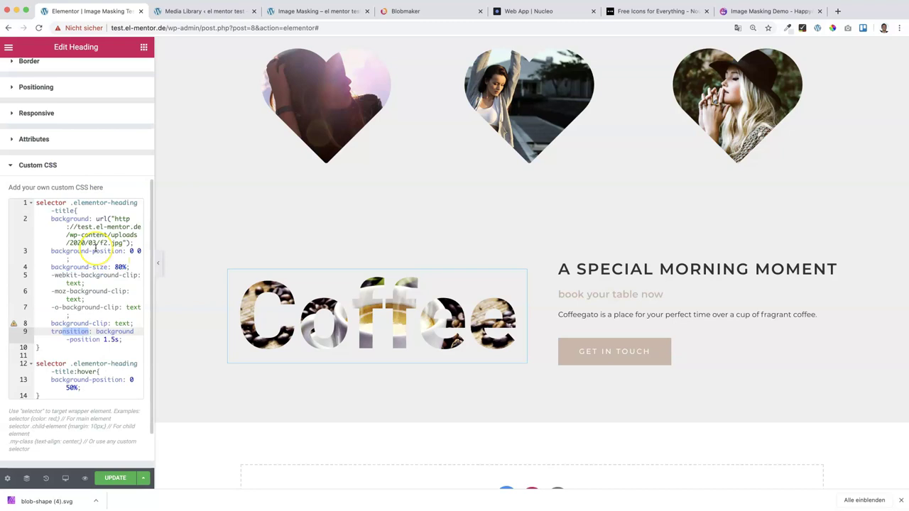
pyautogui.moveTo(67, 203); pyautogui.dragTo(43, 203)
pyautogui.doubleClick(61, 203)
pyautogui.click(71, 205)
pyautogui.hotkey('shift', 'End')
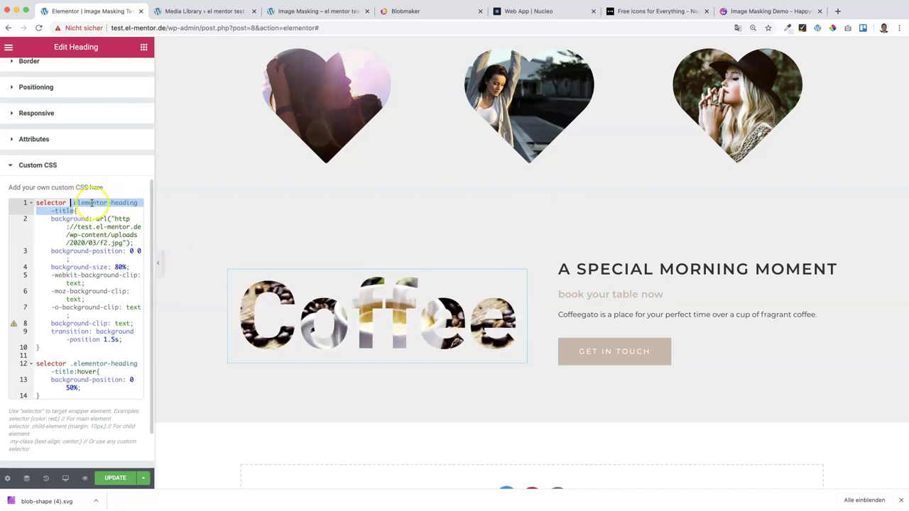
# Step: Inspect the Coffee heading in the page preview with the browser's developer tools to examine its HTML classes
pyautogui.click(160, 263)
pyautogui.rightClick(295, 361)
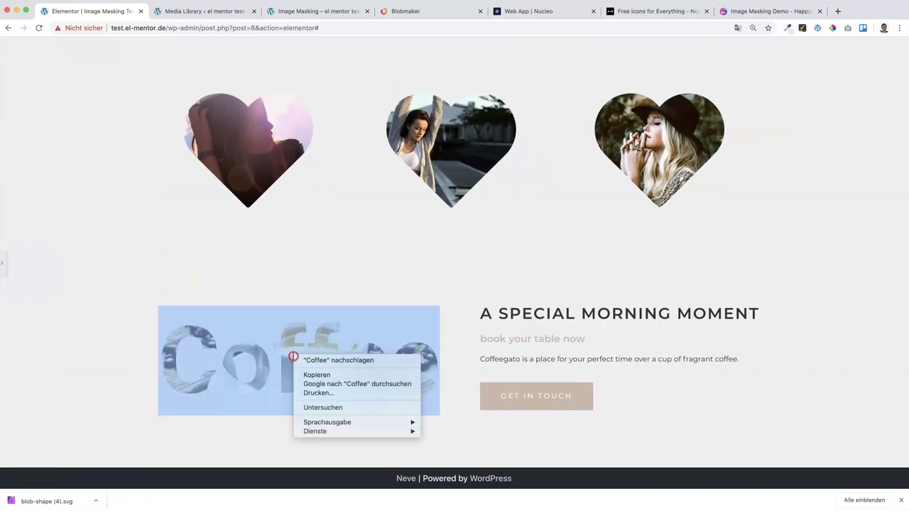
pyautogui.click(337, 407)
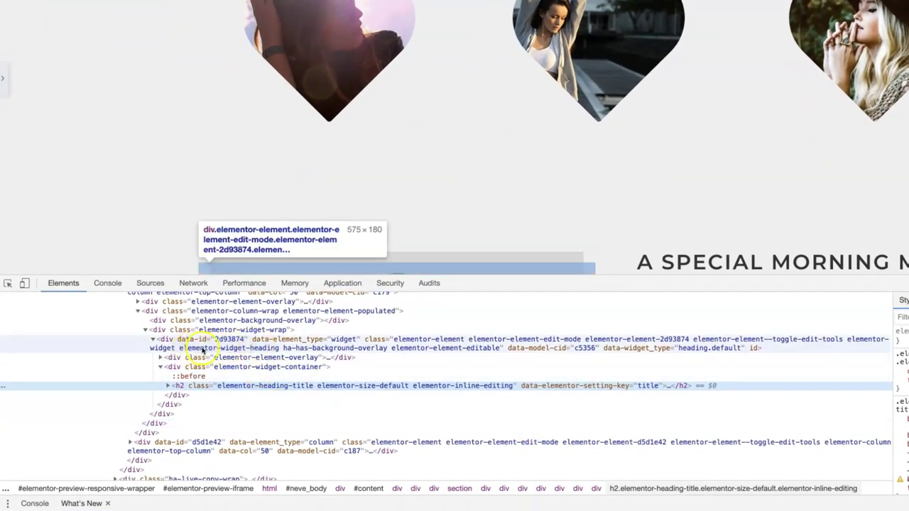
pyautogui.scroll(-3, 428, 217)
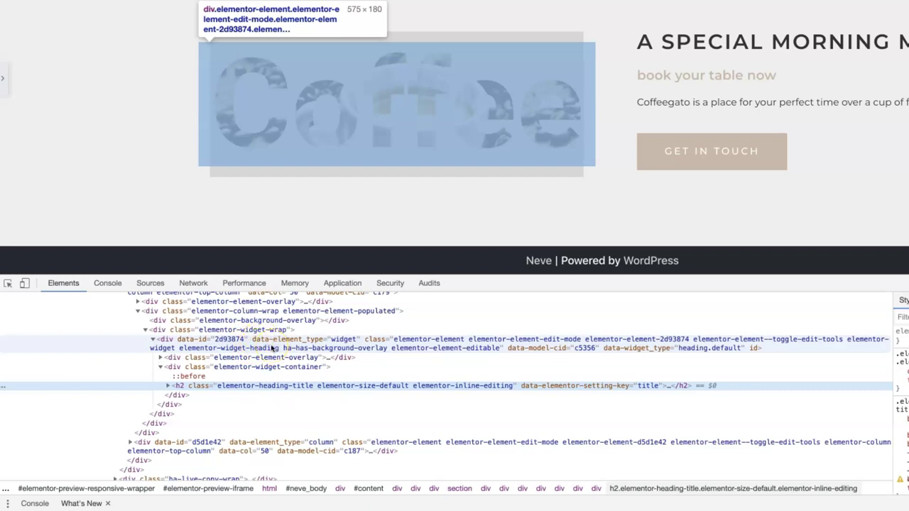
# Step: Set the Coffee heading's normal background type to Classic and reopen its custom CSS
pyautogui.click(4, 77)
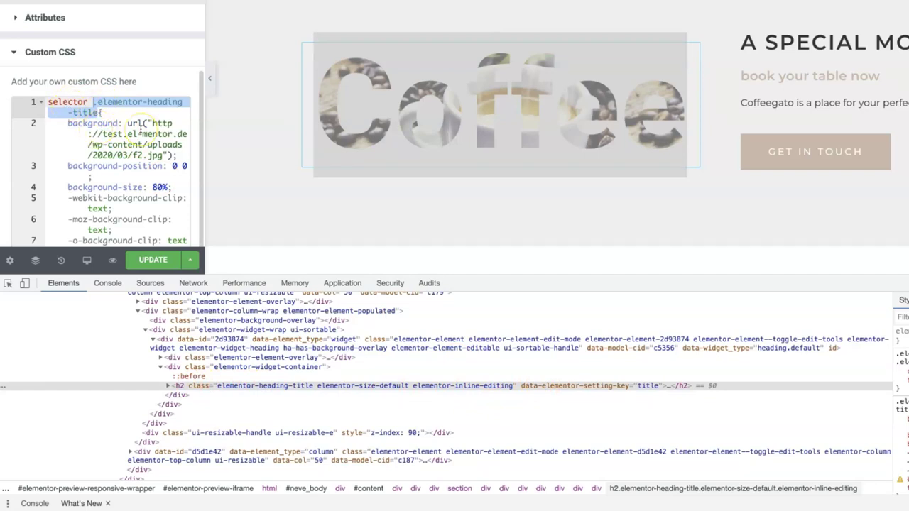
pyautogui.scroll(5, 144, 130)
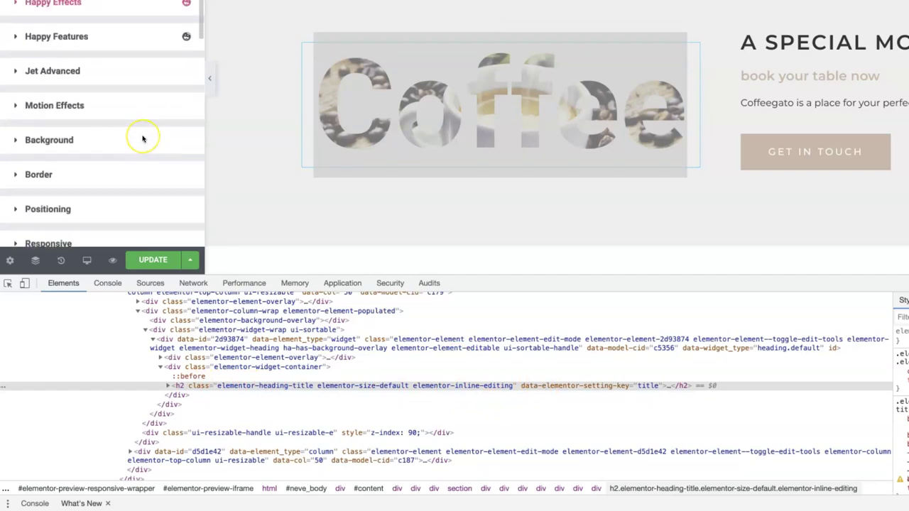
pyautogui.click(80, 139)
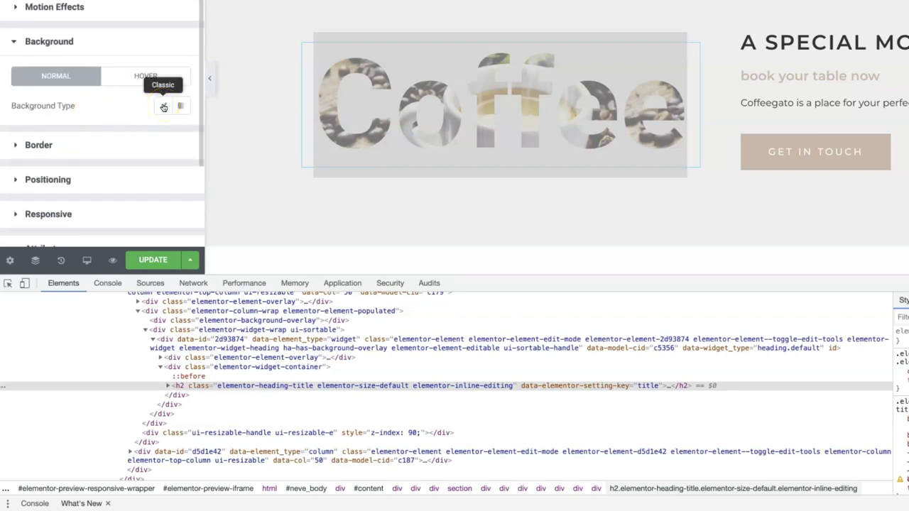
pyautogui.click(163, 106)
pyautogui.scroll(-3, 126, 205)
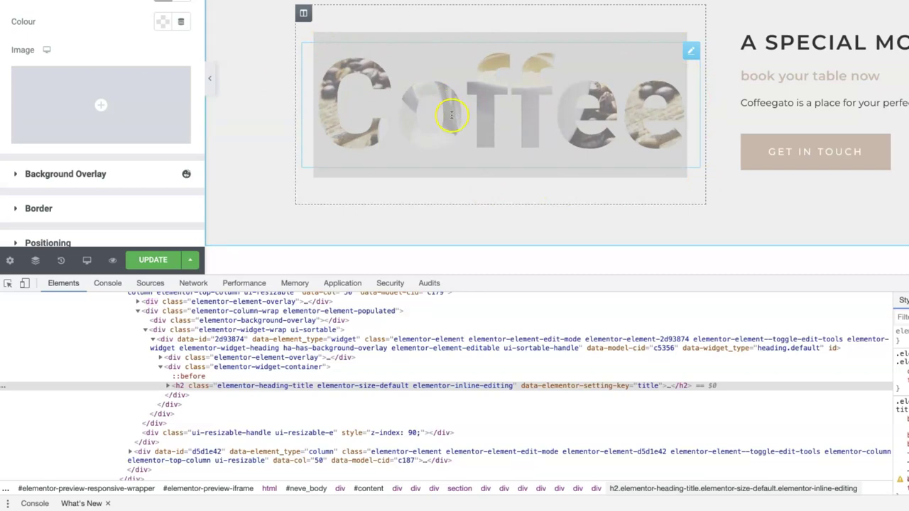
pyautogui.scroll(-3, 173, 152)
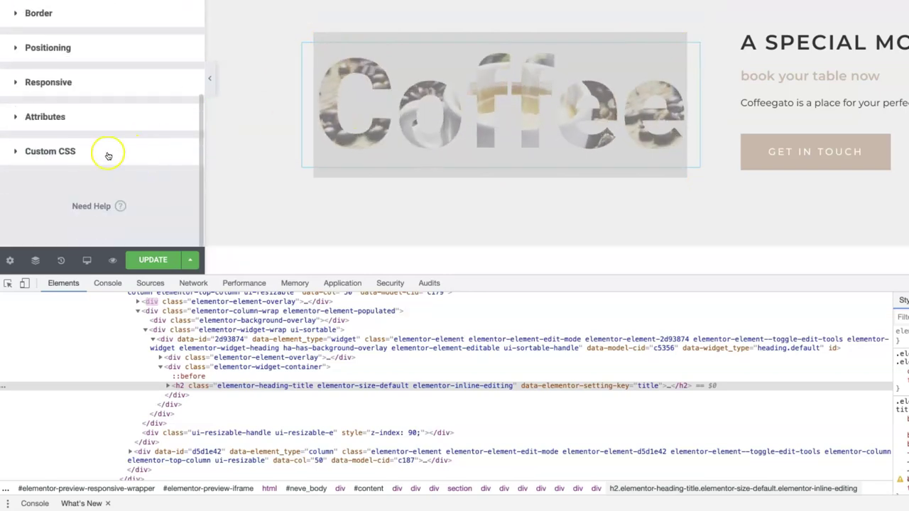
pyautogui.click(88, 154)
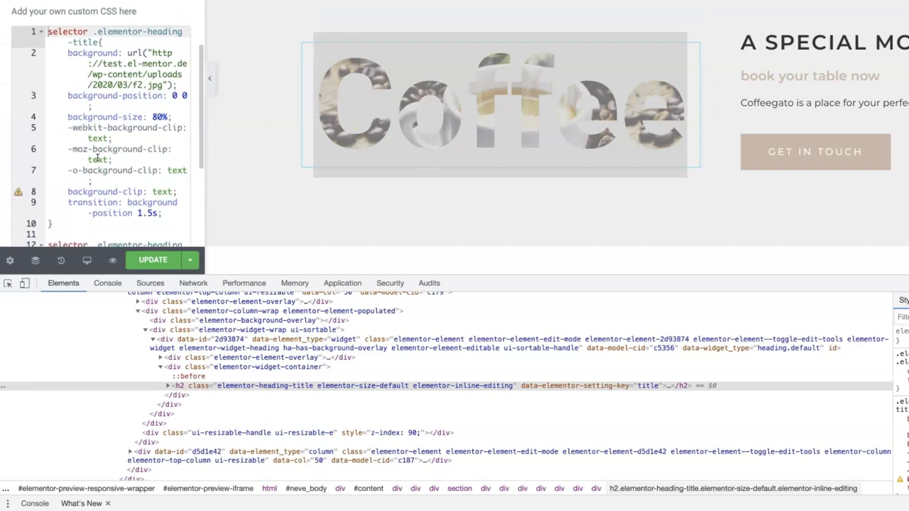